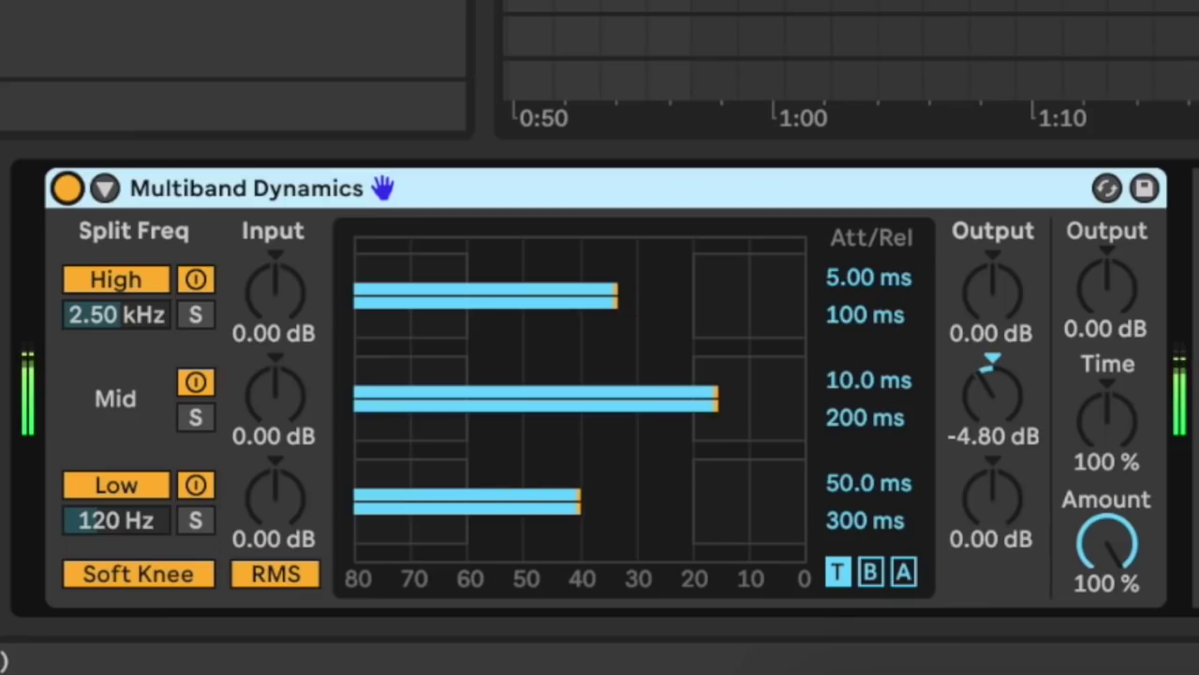
# Copy the ending section of the original sample clip on track 18 to the same position on track 15
pyautogui.hscroll(-10, 847, 56)
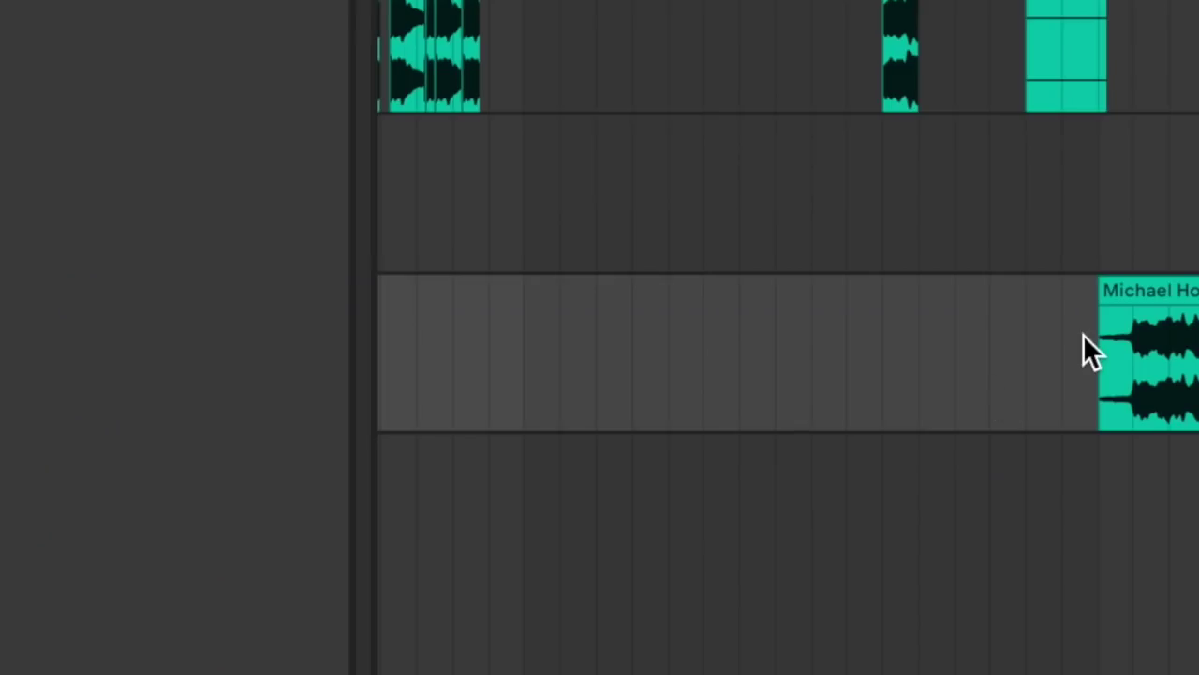
pyautogui.hscroll(5, 1083, 337)
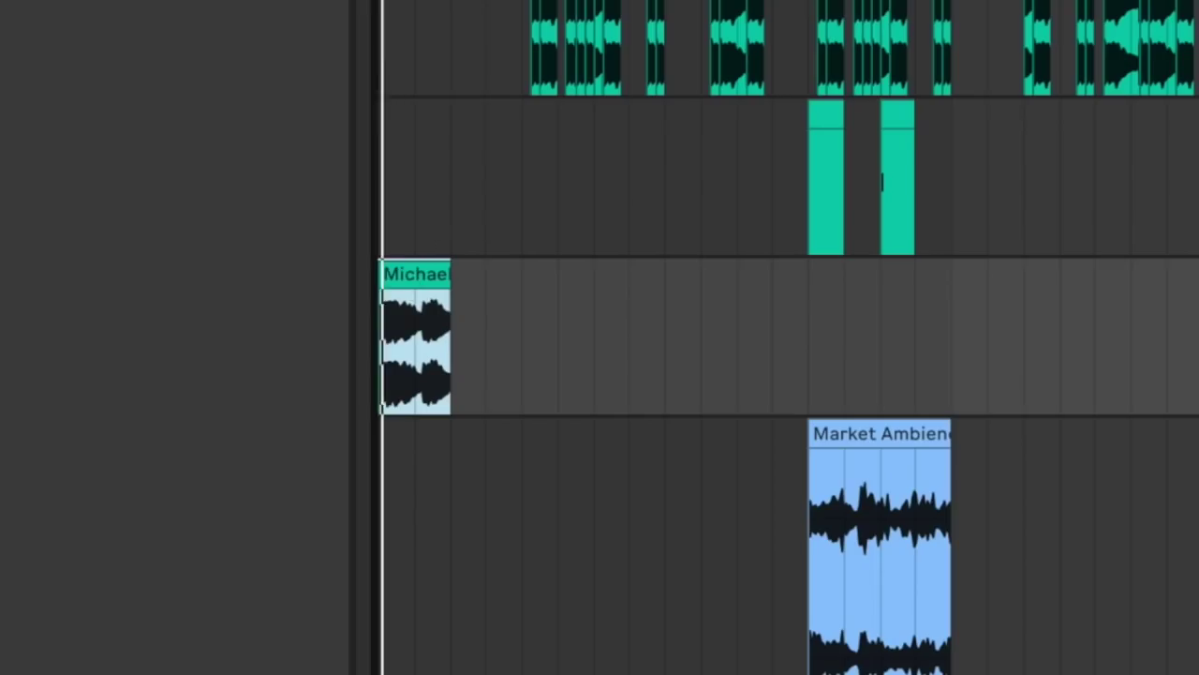
pyautogui.press('+')
pyautogui.press('+')
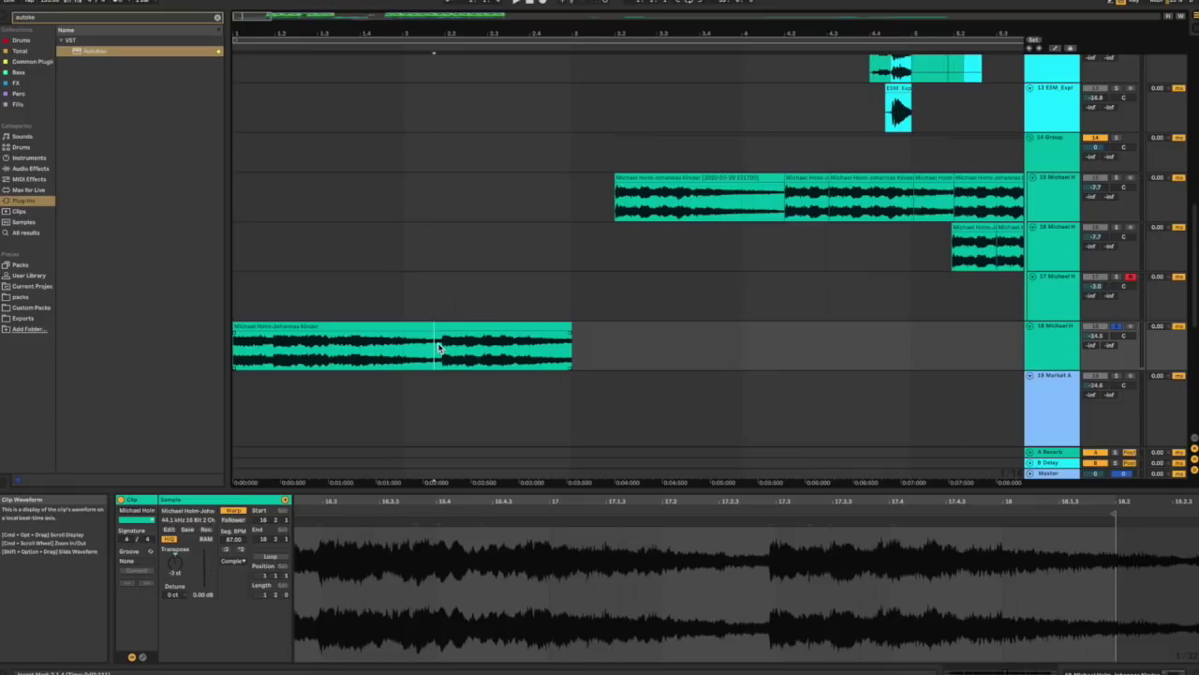
pyautogui.moveTo(436, 348); pyautogui.dragTo(573, 350)
pyautogui.press('Delete')
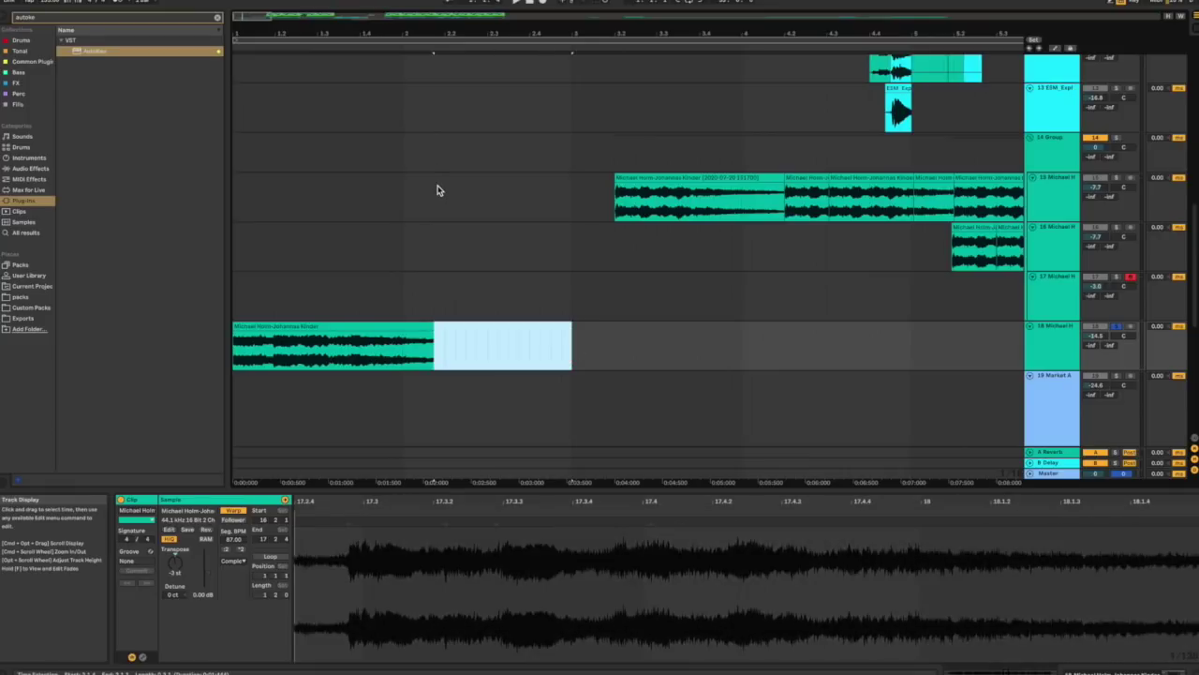
pyautogui.press('super+z')
pyautogui.click(434, 193)
pyautogui.press('super+v')
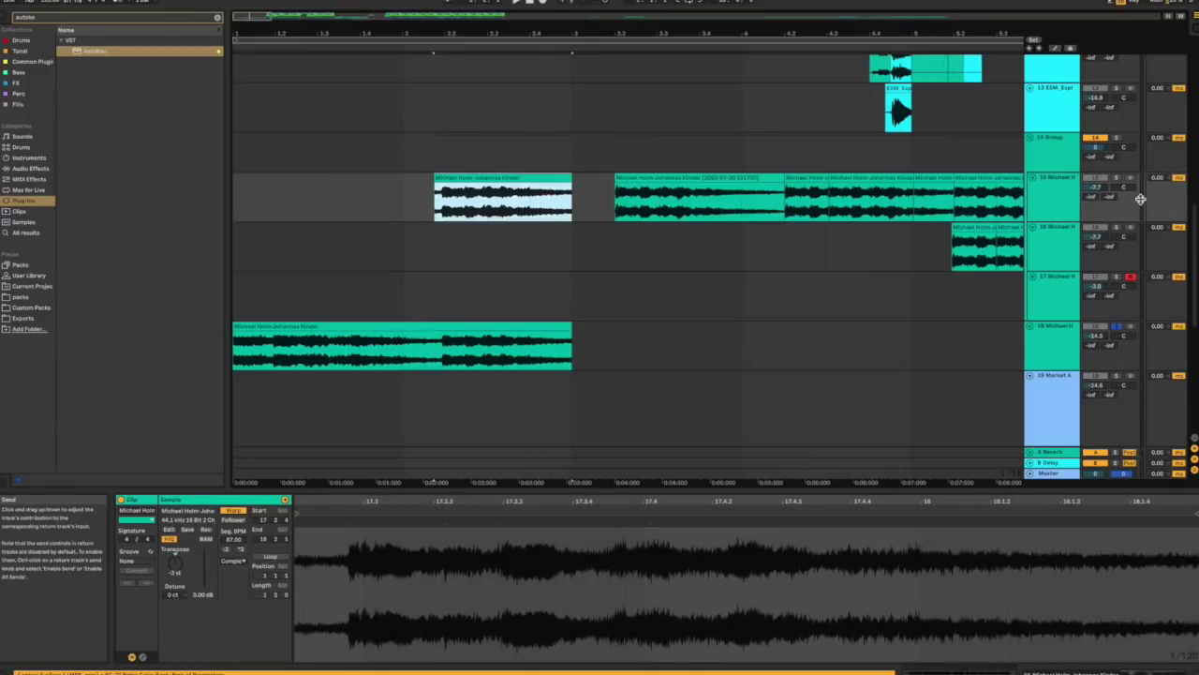
# Play the copied sample clip, set its warp mode to Beats and adjust its transient preservation options
pyautogui.press('space')
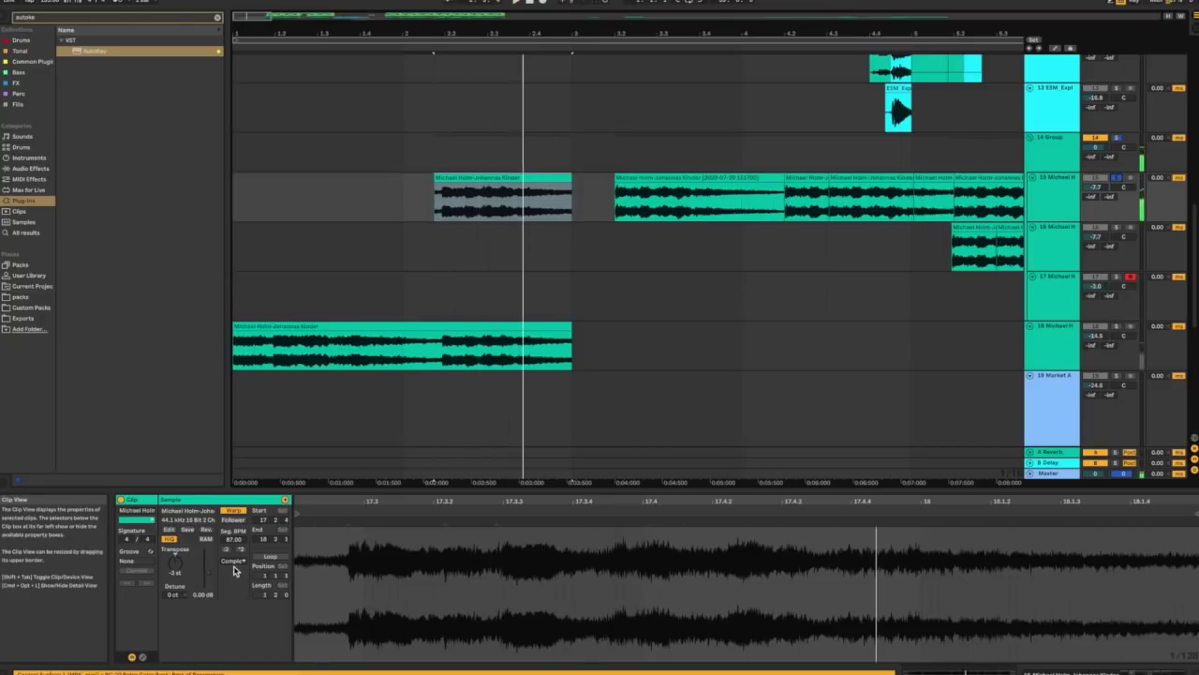
pyautogui.click(234, 562)
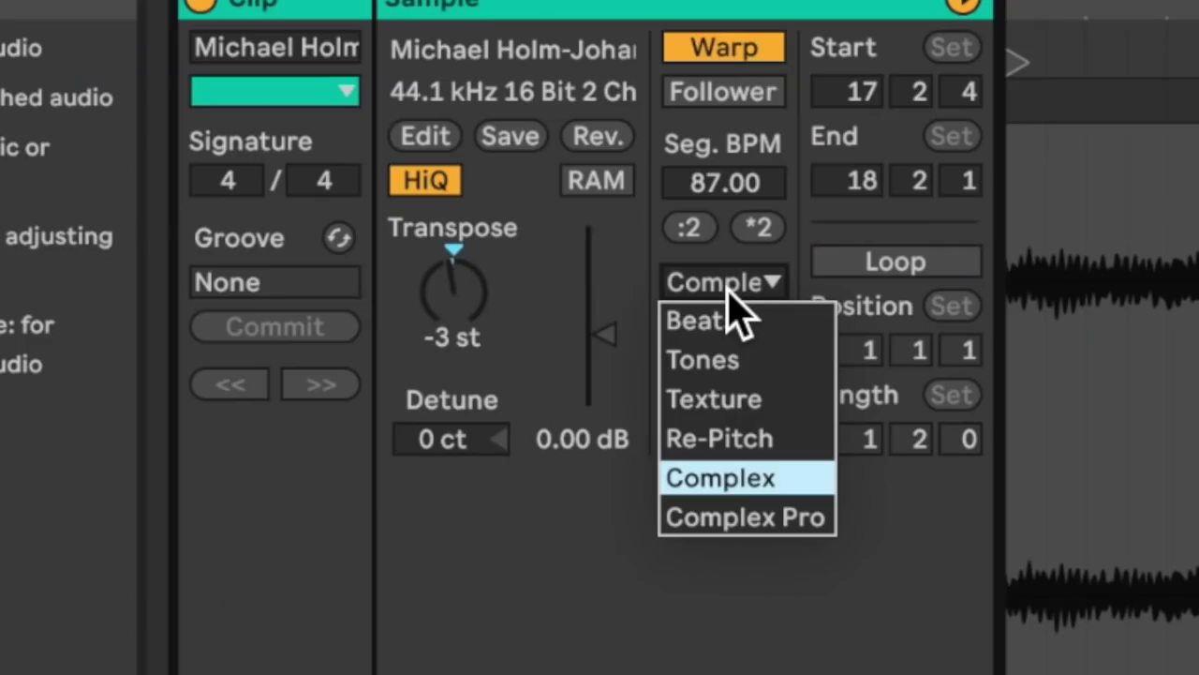
pyautogui.click(712, 321)
pyautogui.click(692, 407)
pyautogui.click(692, 433)
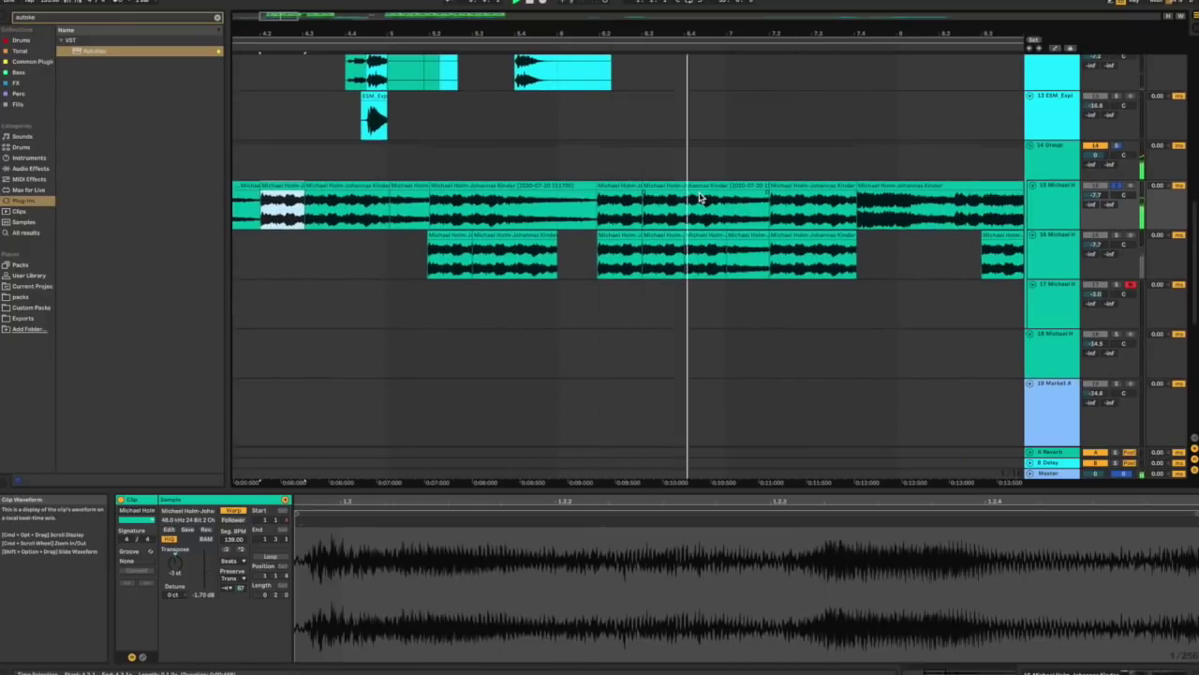
# Listen through the chopped sample on track 15 and select the longer clip starting after bar 7
pyautogui.hscroll(3, 778, 170)
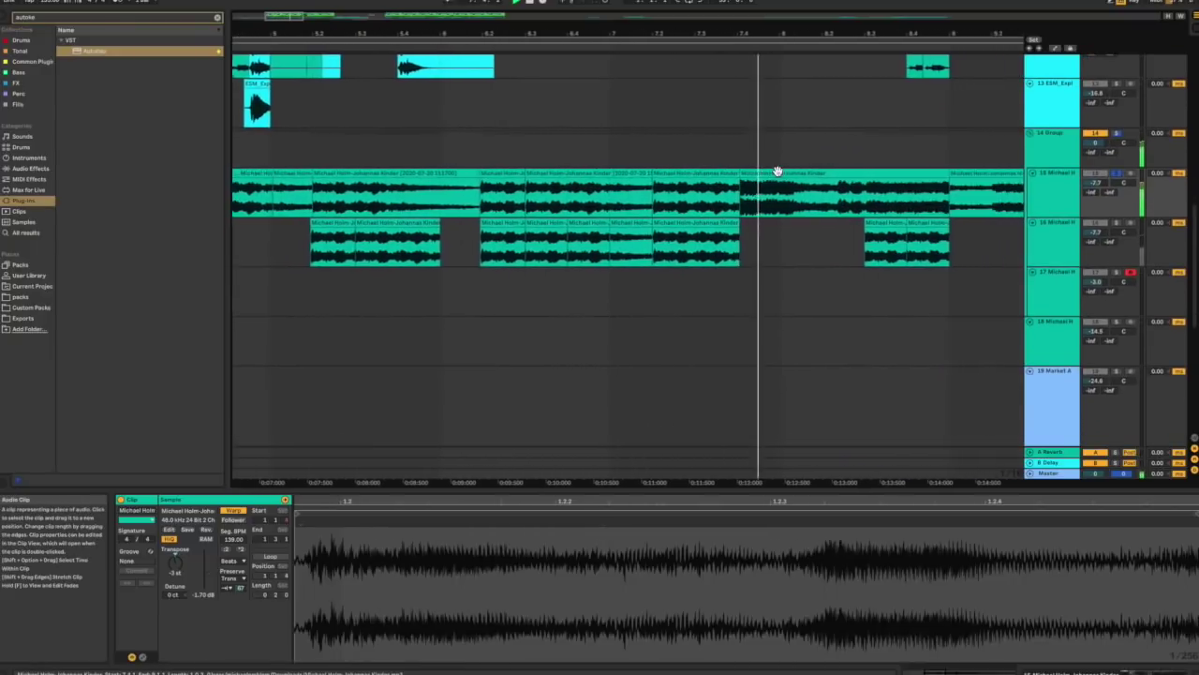
pyautogui.hscroll(-15, 554, 198)
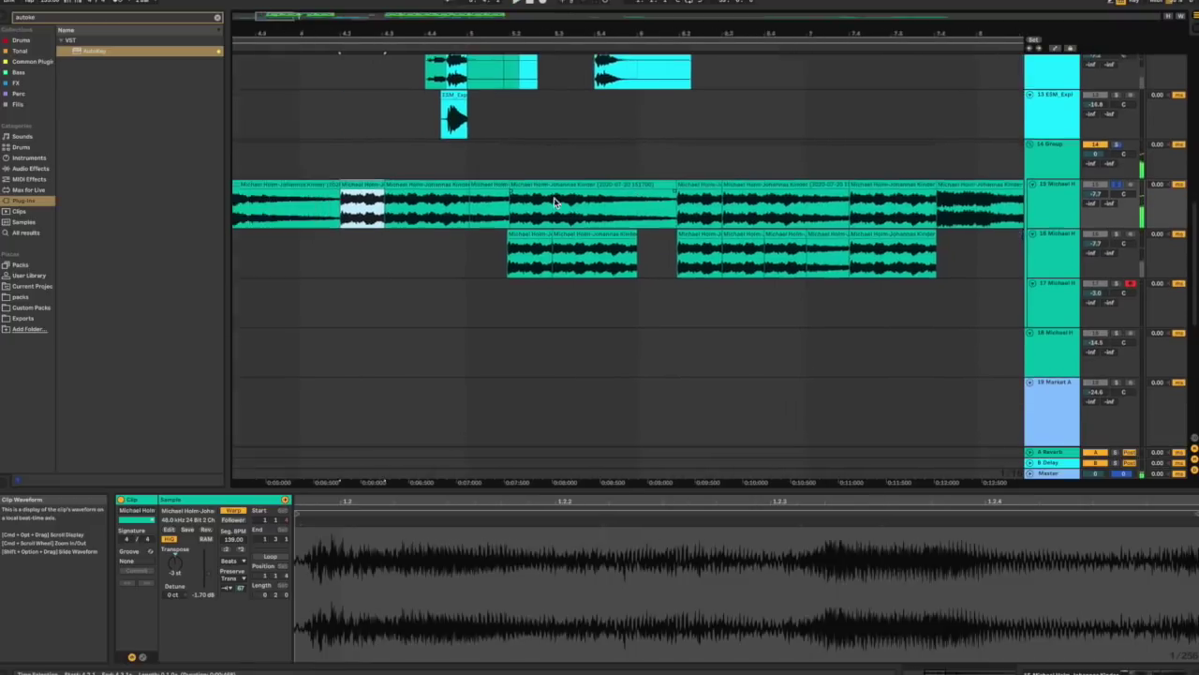
pyautogui.click(667, 177)
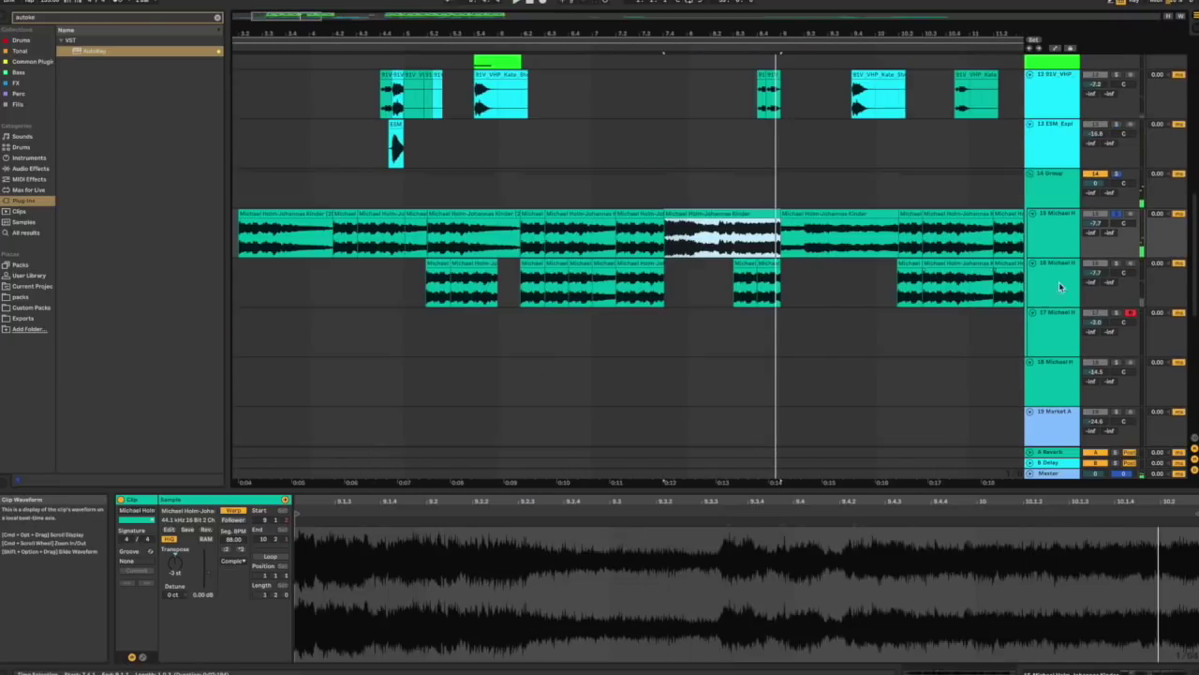
# Play the second layer of sample chops on track 16 from just before bar 5 and view its devices
pyautogui.click(395, 289)
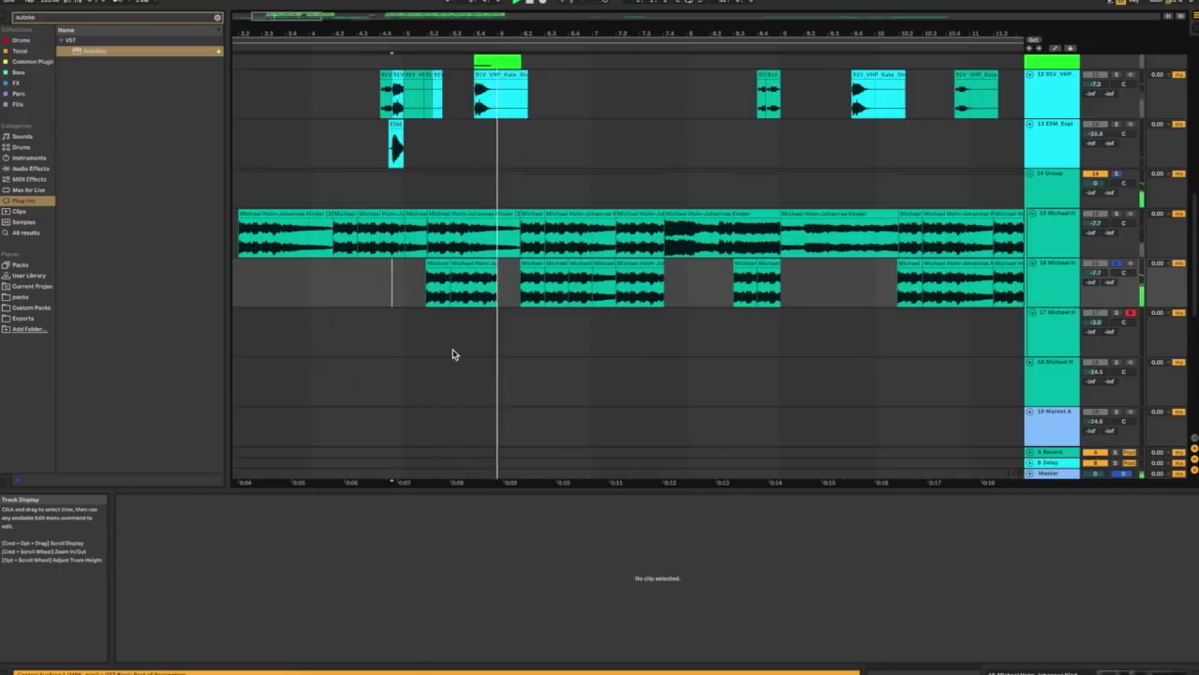
pyautogui.click(1061, 302)
pyautogui.click(1062, 302)
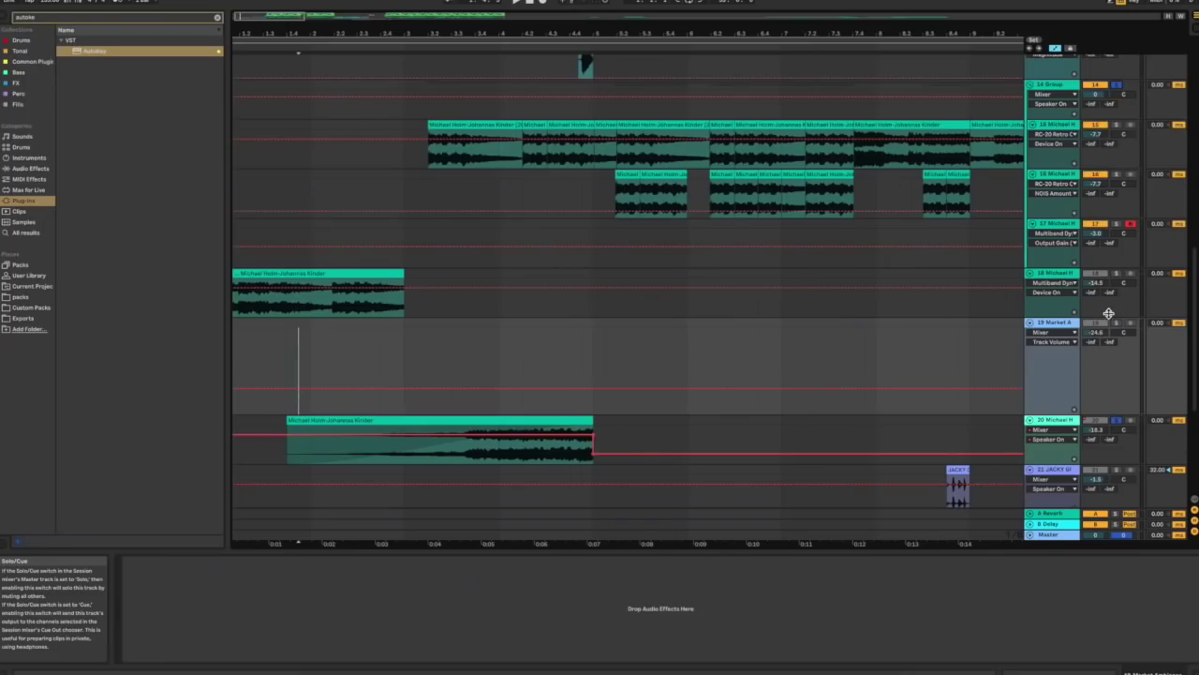
# Play the soloed sample tracks together from near bar 2, and review the drum section starting at bar 5
pyautogui.press('space')
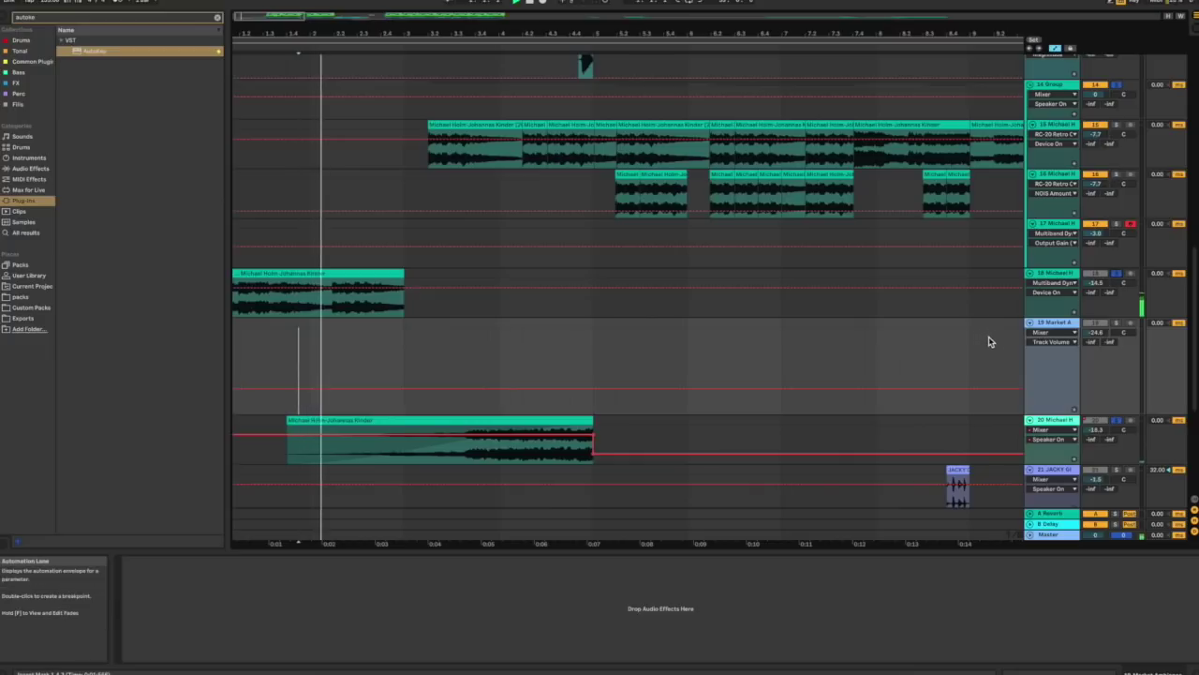
pyautogui.scroll(3, 1027, 255)
pyautogui.scroll(2, 1027, 254)
pyautogui.scroll(-4, 1028, 255)
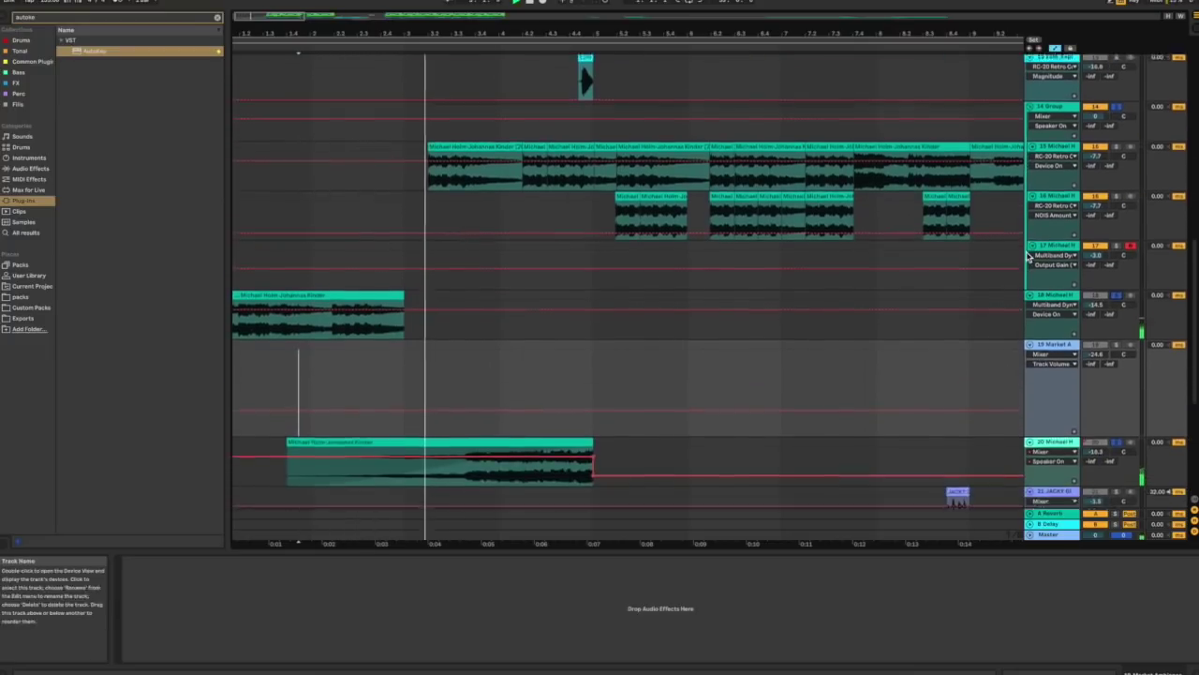
pyautogui.scroll(-1, 1028, 255)
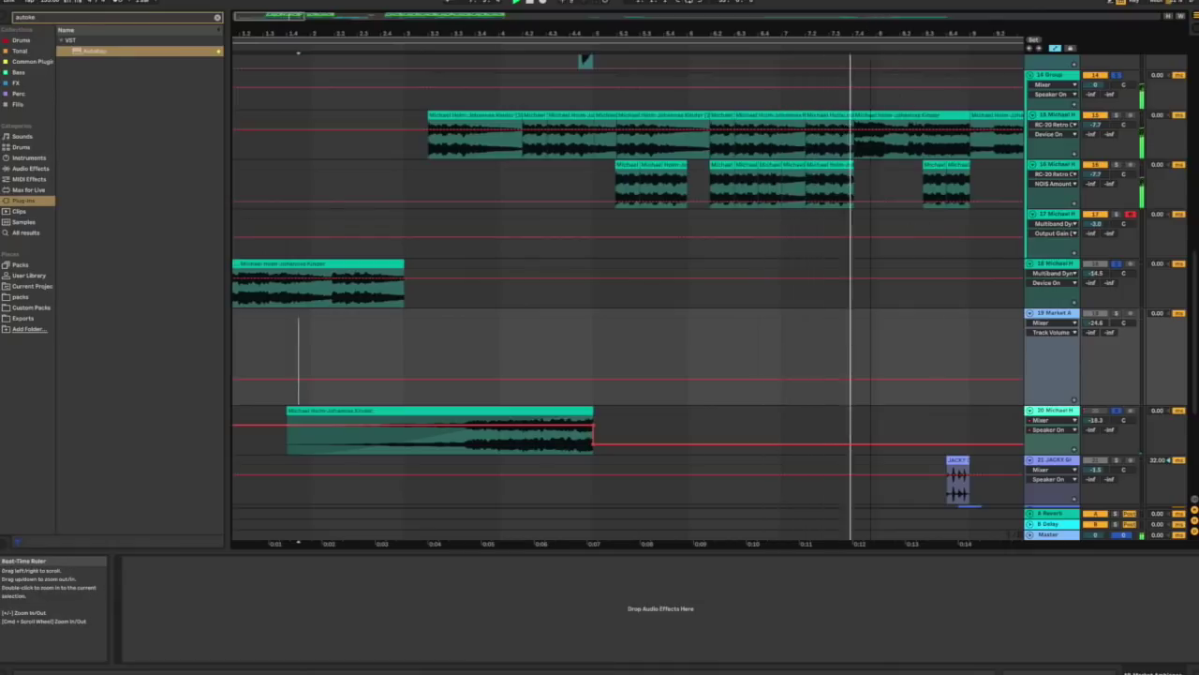
pyautogui.moveTo(870, 29); pyautogui.dragTo(678, 33)
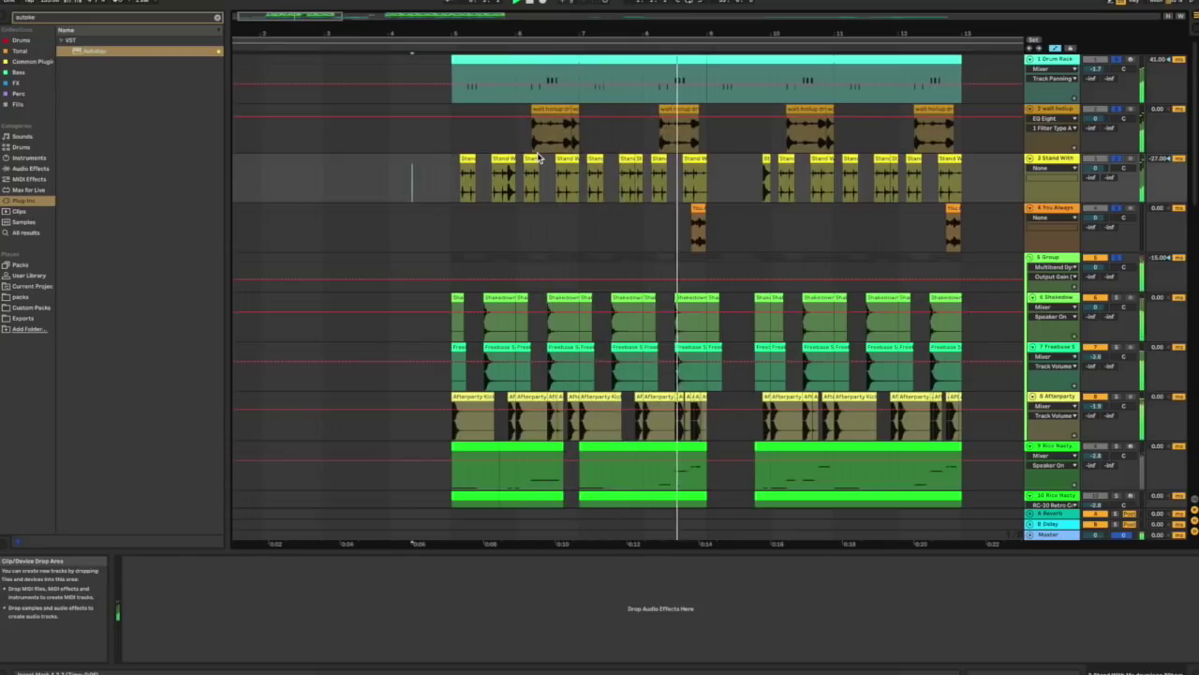
pyautogui.click(563, 245)
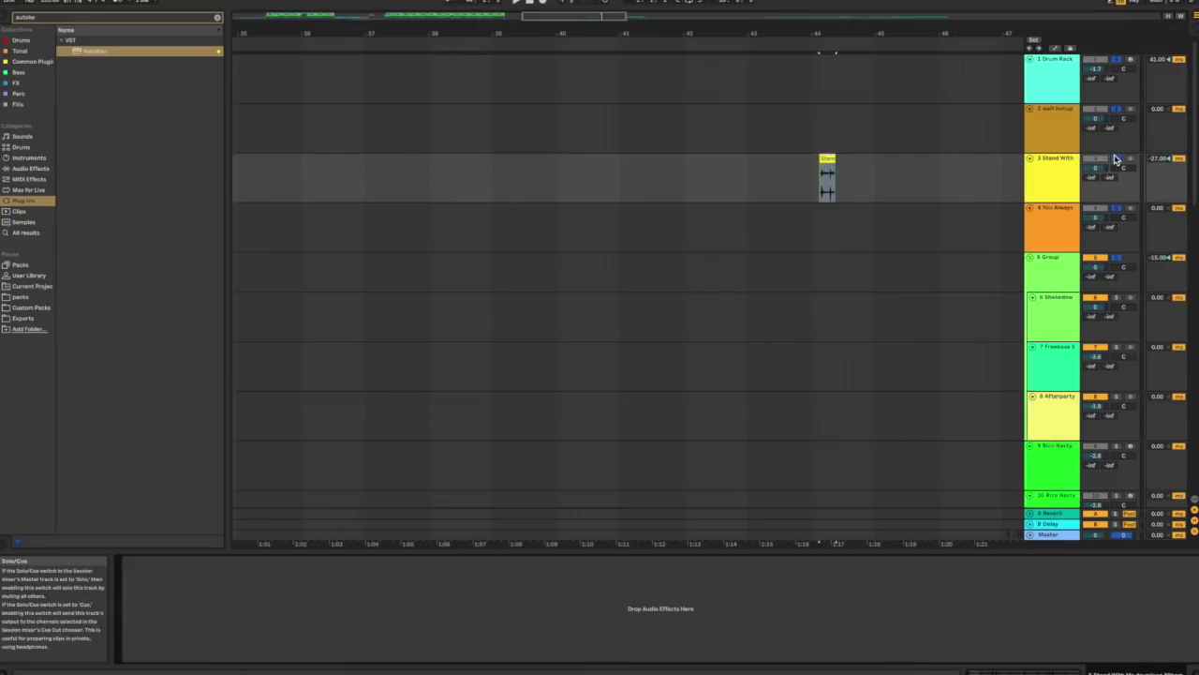
# Extend the short Stand With Me drumloop clip back to about bar 42, play it, and play its chopped version from bar 5
pyautogui.moveTo(820, 178); pyautogui.dragTo(700, 178)
pyautogui.press('space')
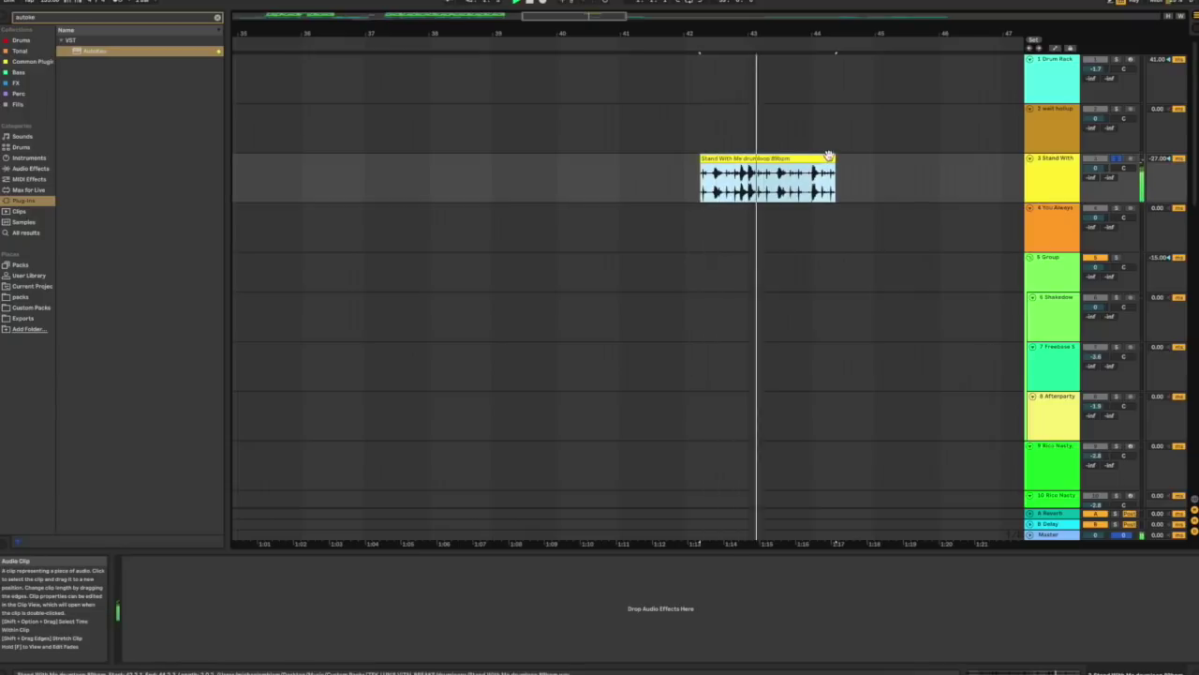
pyautogui.moveTo(829, 155); pyautogui.dragTo(923, 158)
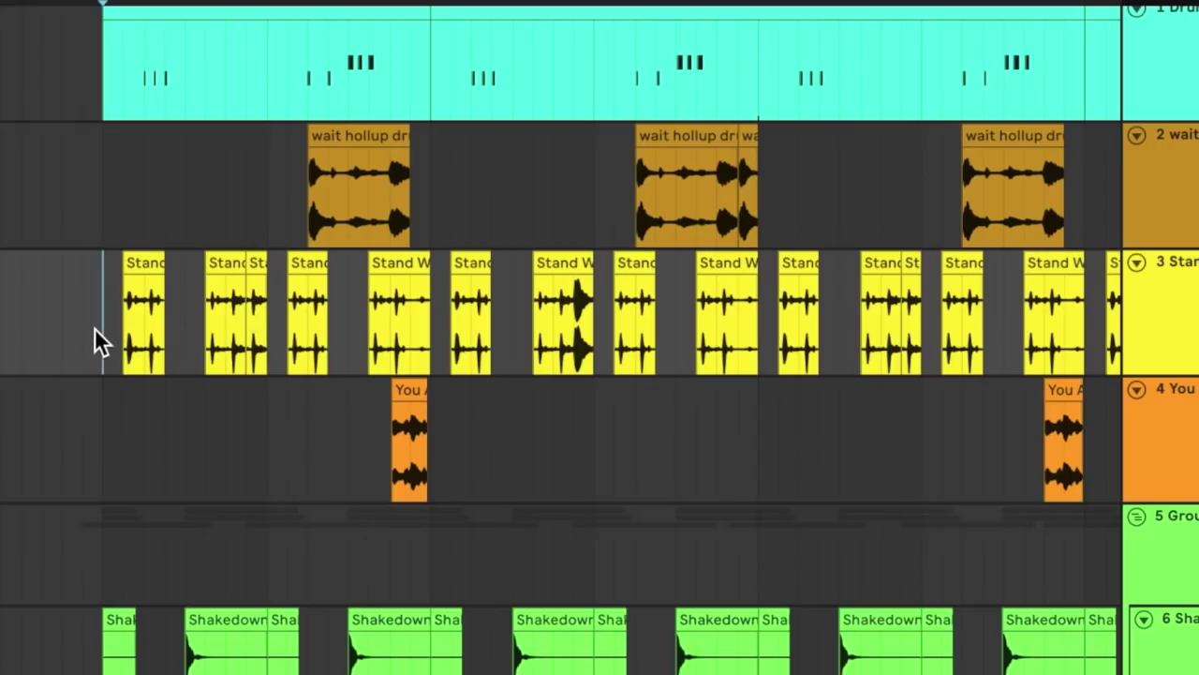
pyautogui.press('space')
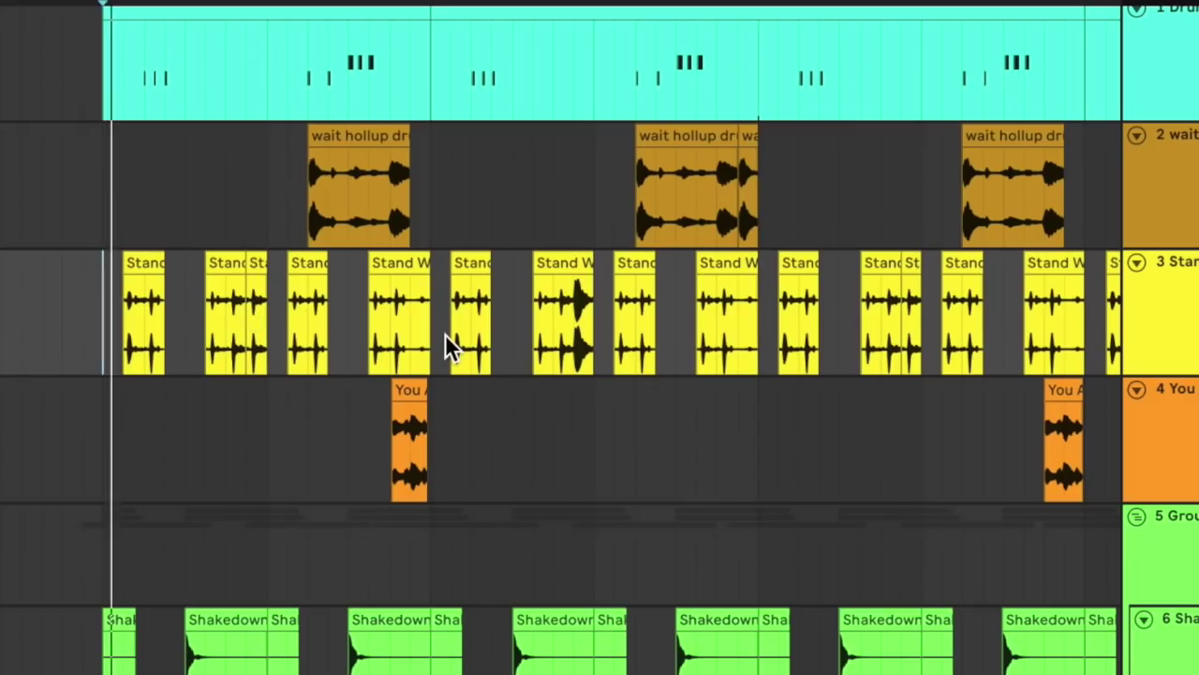
pyautogui.hscroll(1, 445, 333)
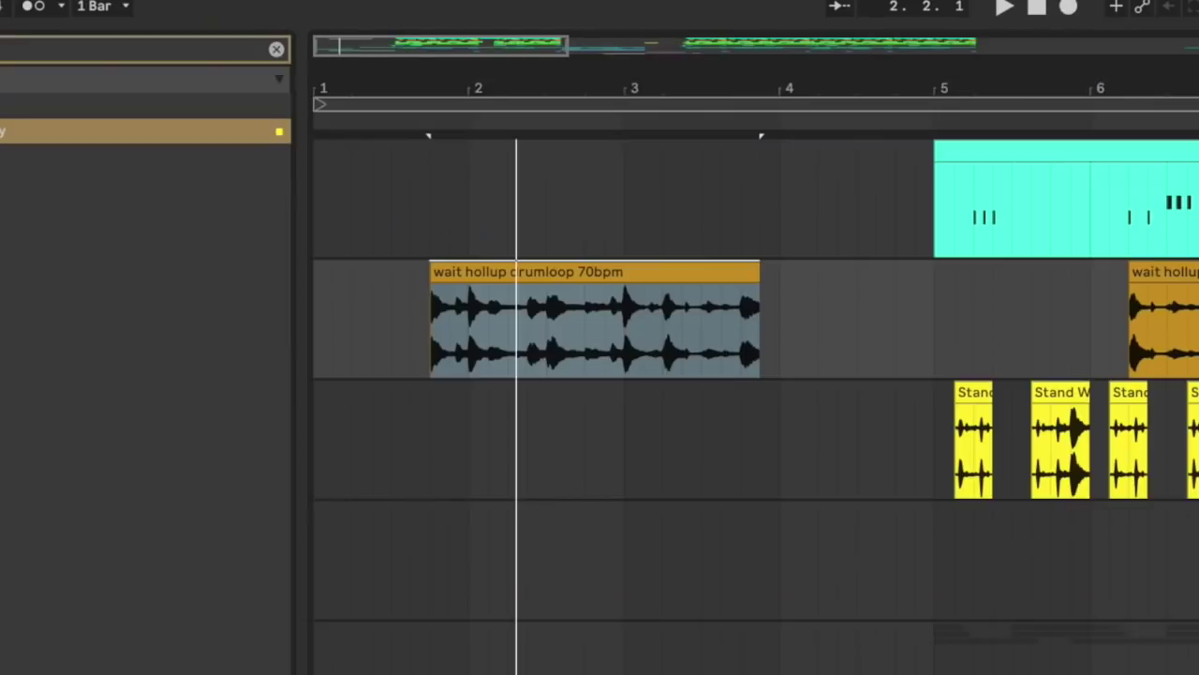
# Play the wait hollup drumloop 70bpm clip on track 2 and set its warp mode to Beats
pyautogui.press('space')
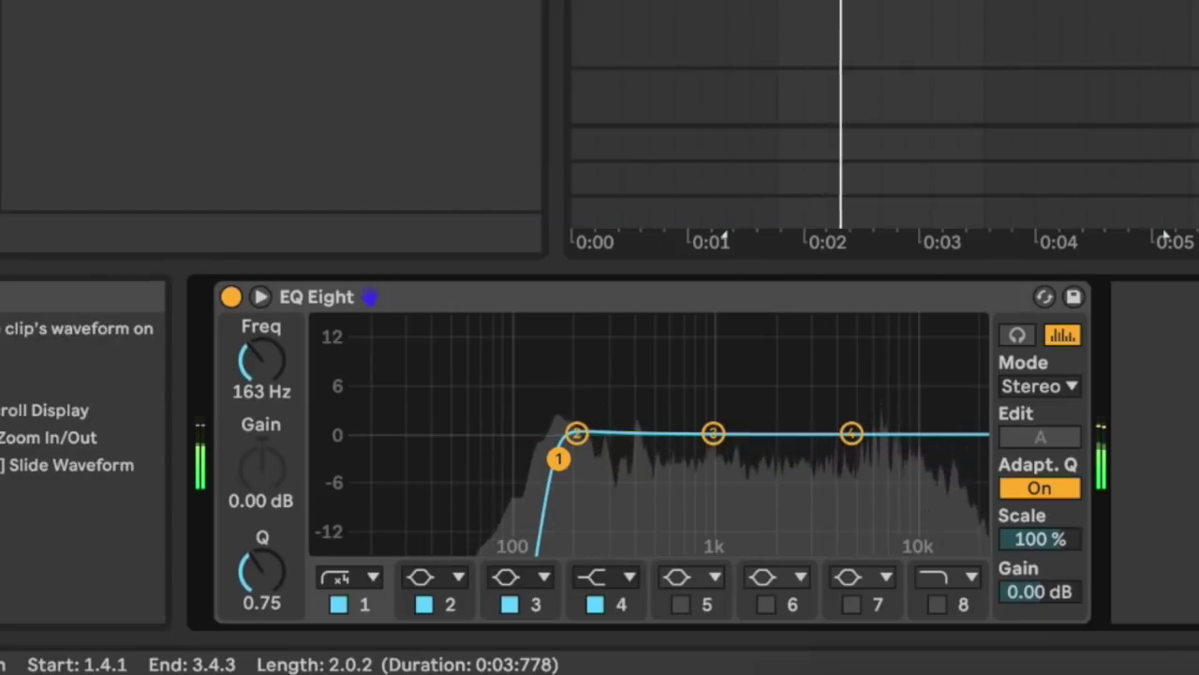
pyautogui.press('space')
pyautogui.hotkey('shift', 'Tab')
pyautogui.click(597, 296)
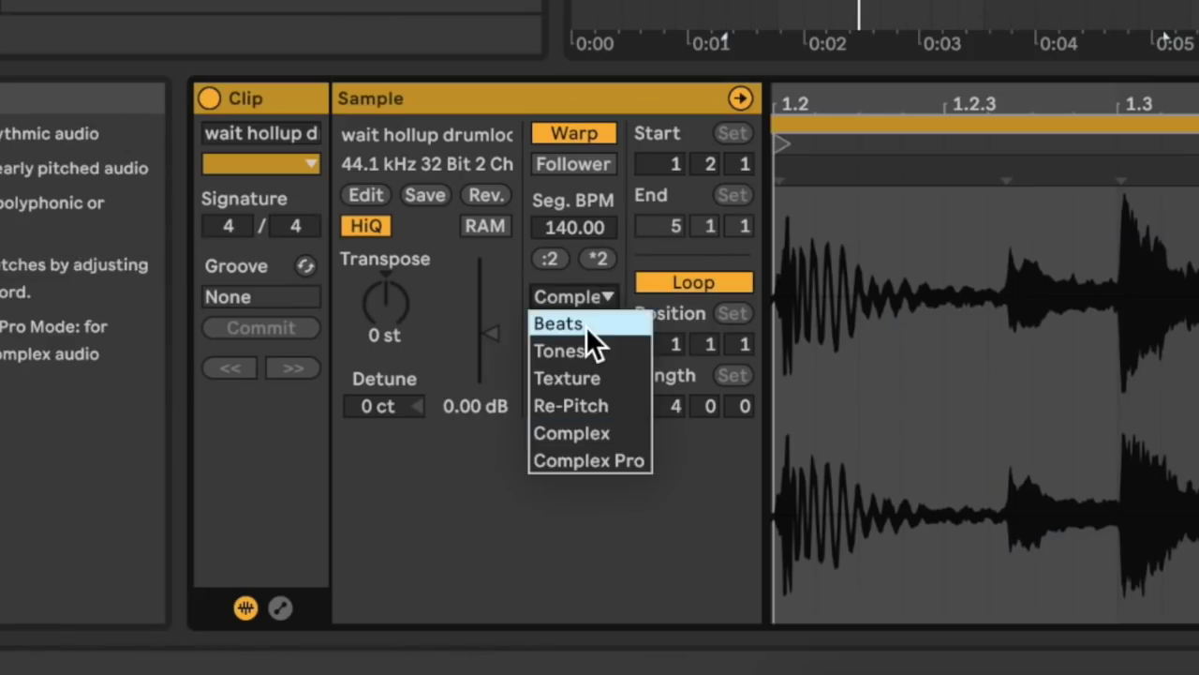
pyautogui.click(588, 319)
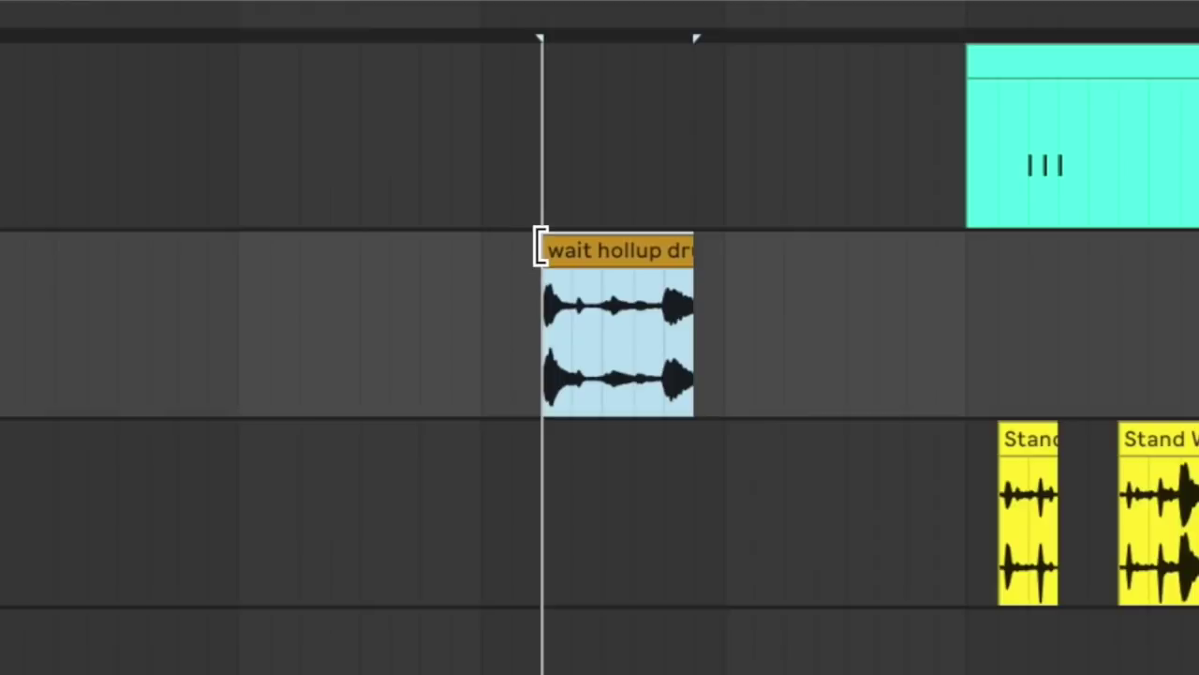
# Play the wait hollup chops in the arrangement and open the You Always drumloop 120bpm clip on track 4
pyautogui.press('space')
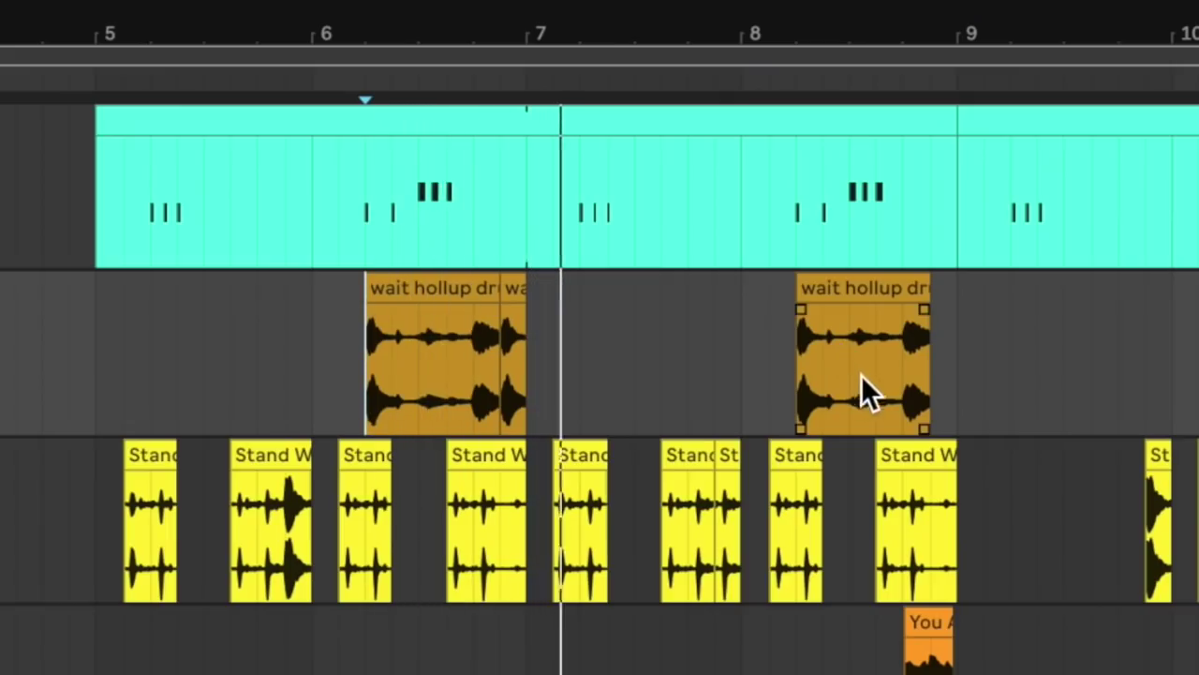
pyautogui.click(793, 378)
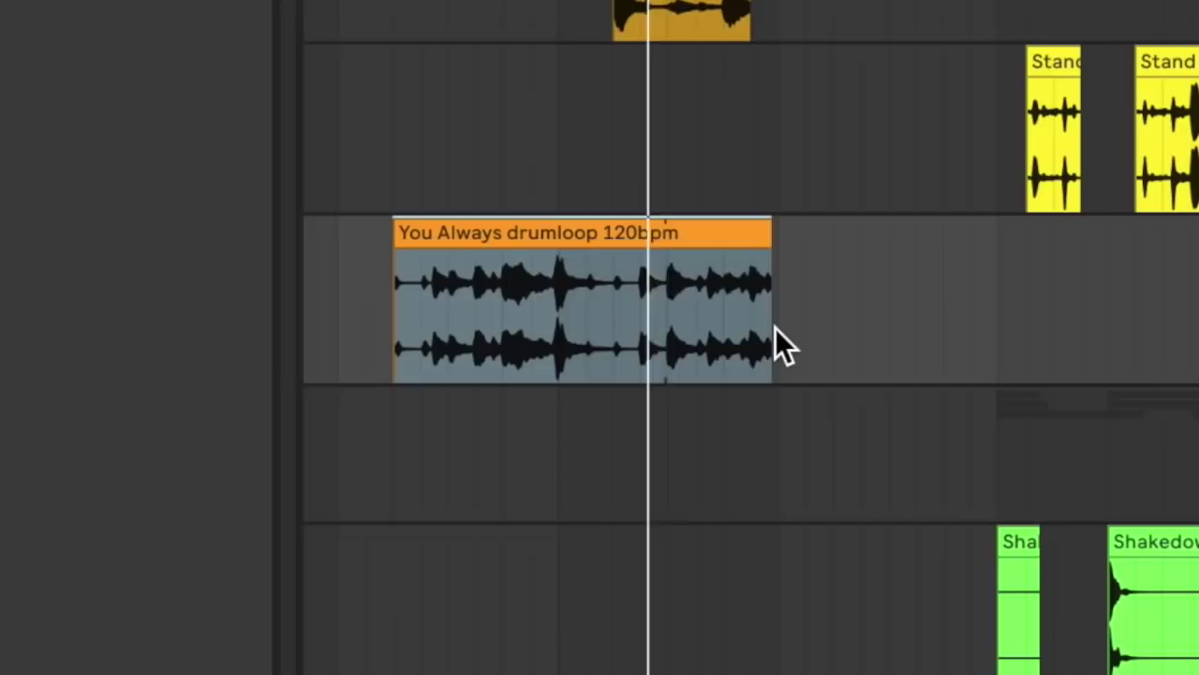
pyautogui.doubleClick(725, 234)
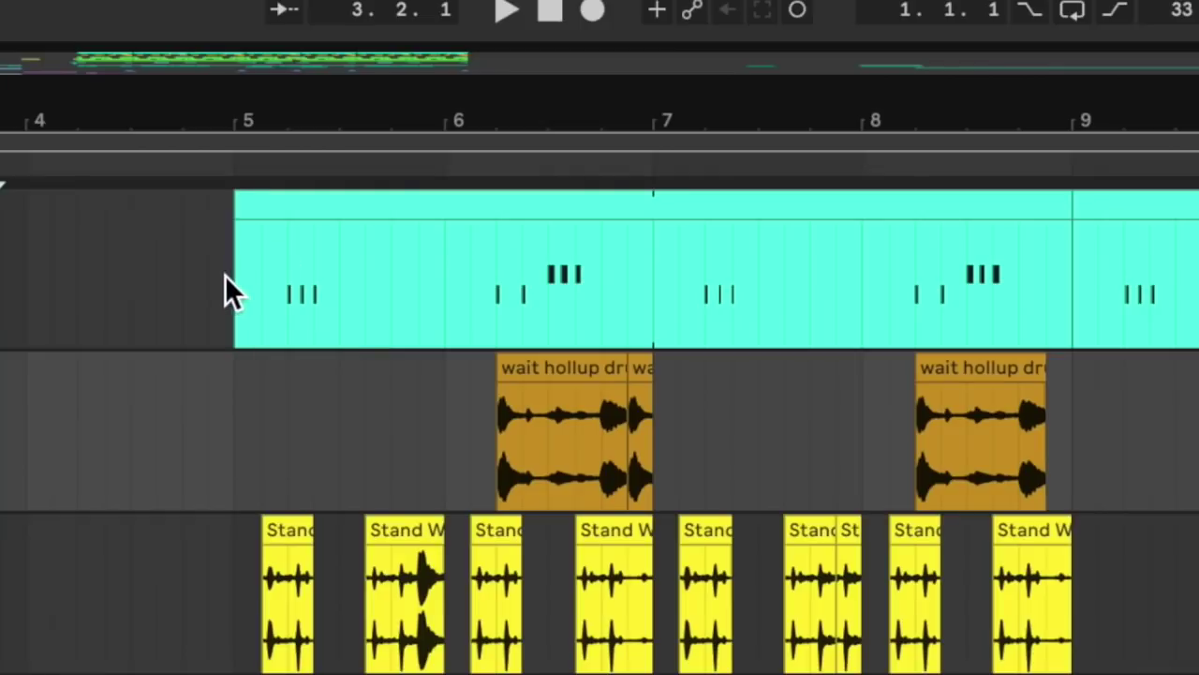
# Play the chopped drum loops and drum rack pattern together from bar 5
pyautogui.click(225, 275)
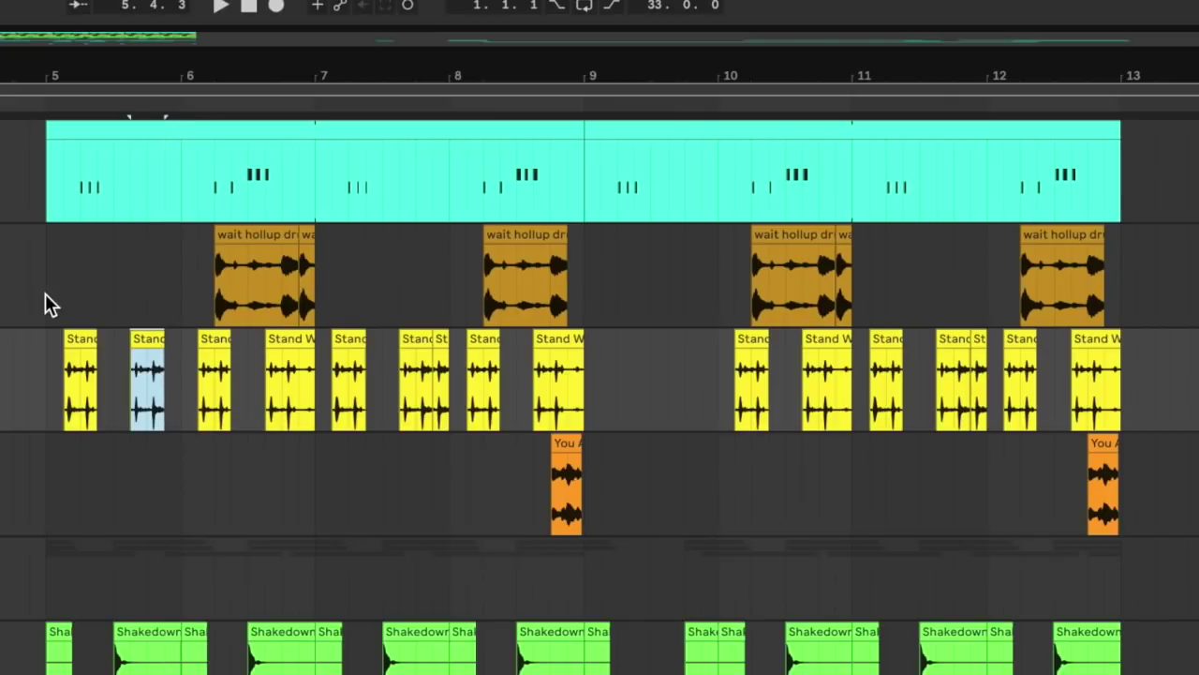
pyautogui.click(45, 293)
pyautogui.press('space')
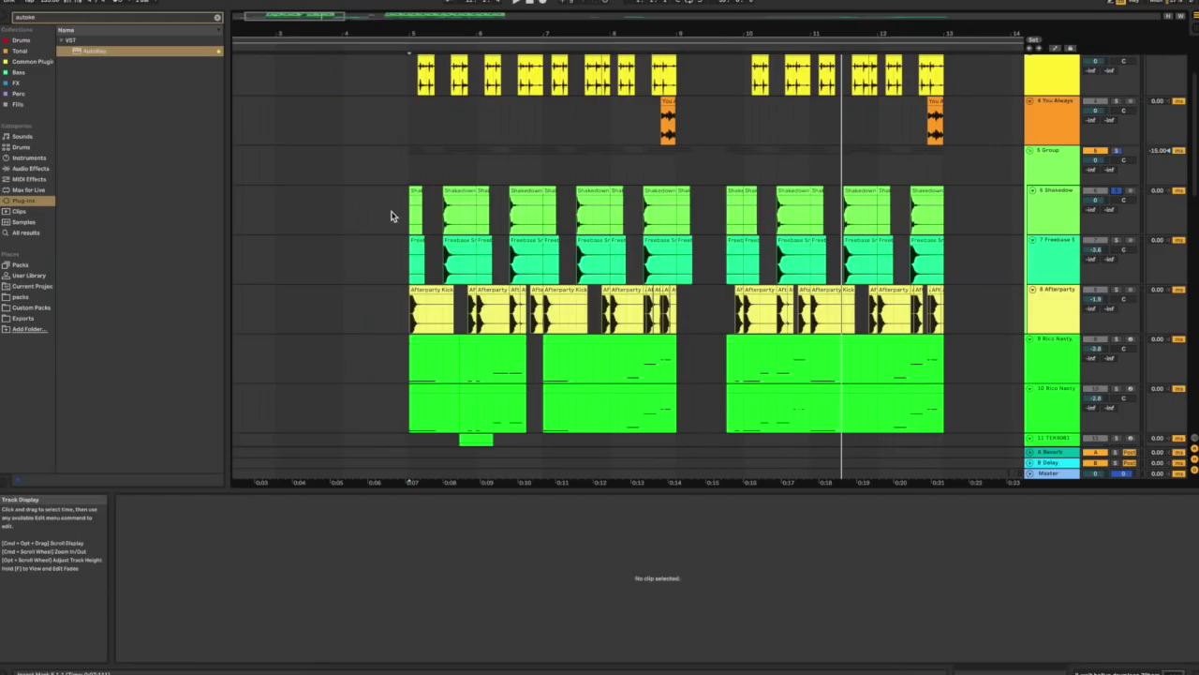
# Audition the Shakedown, Freebase and Afterparty layers of the drum group one at a time, soloing the Freebase track
pyautogui.click(408, 217)
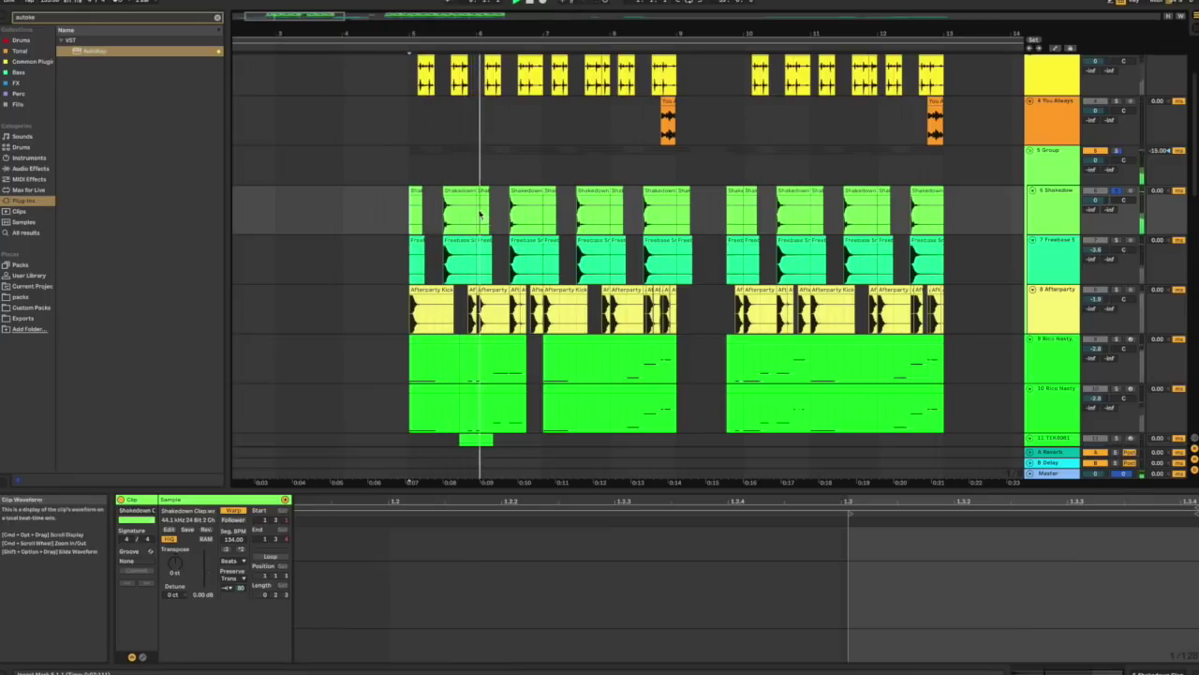
pyautogui.click(453, 191)
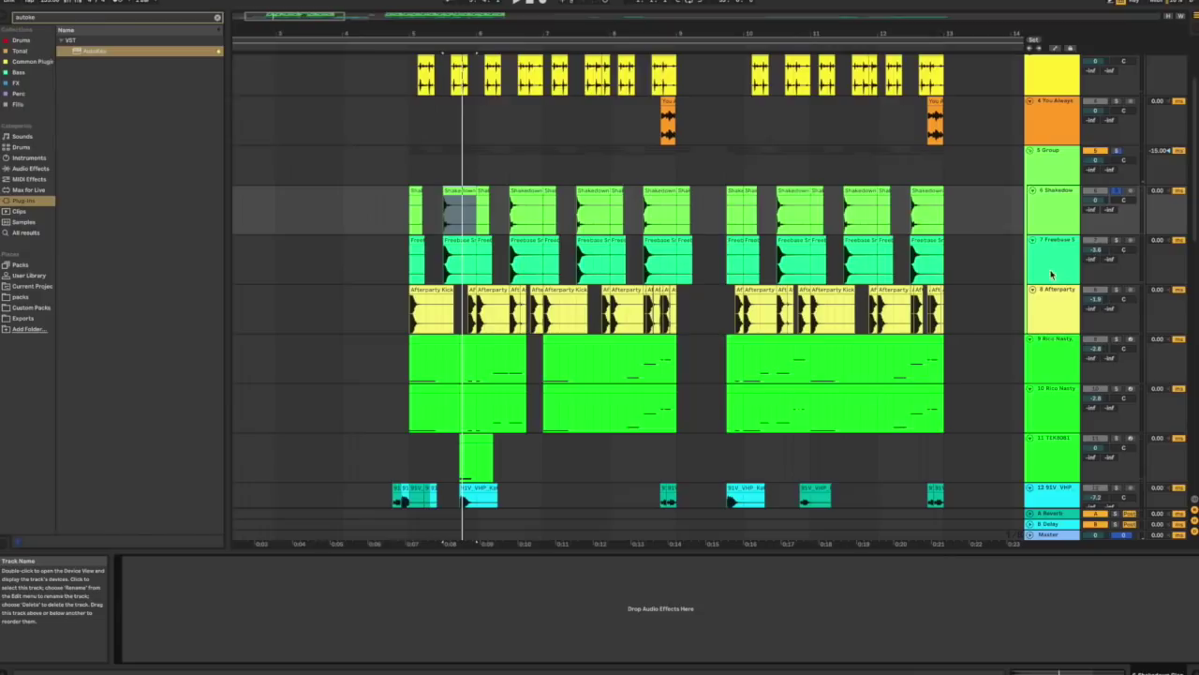
pyautogui.click(1061, 263)
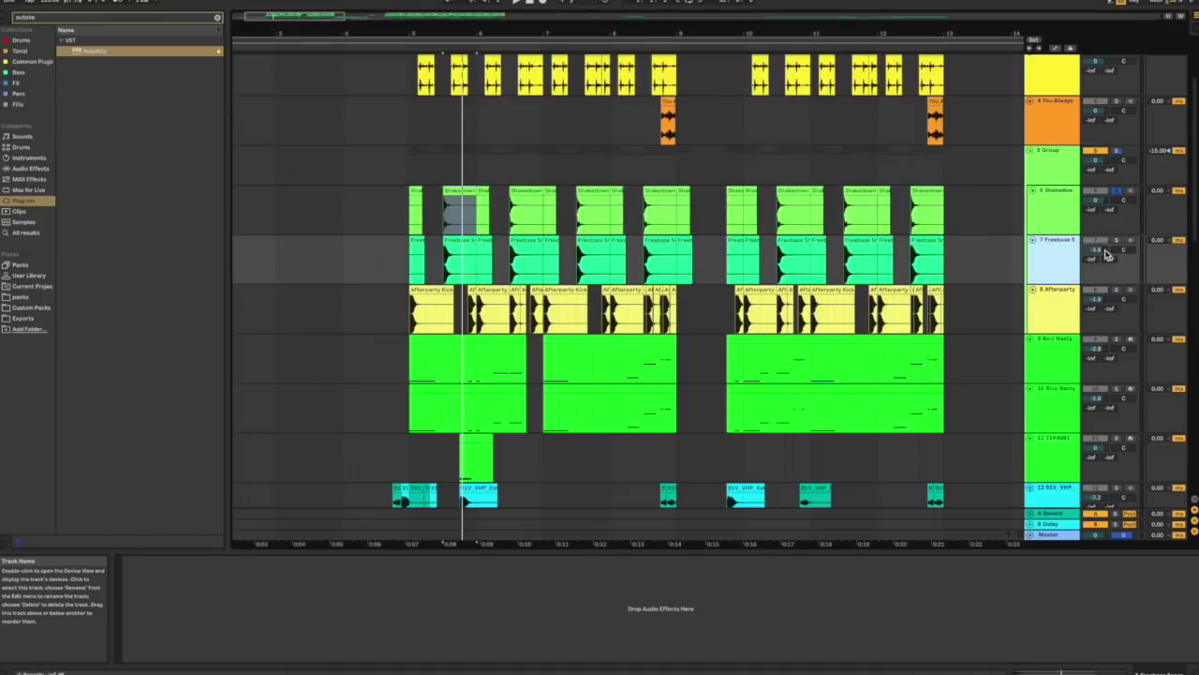
pyautogui.click(1116, 241)
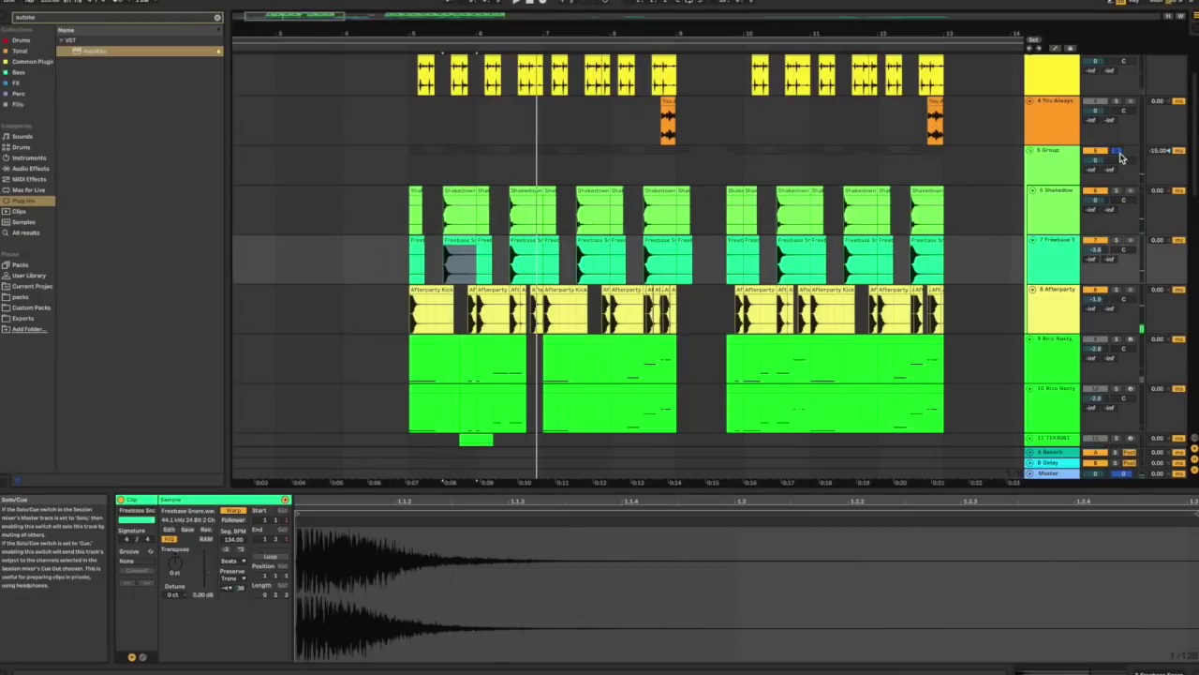
pyautogui.click(410, 316)
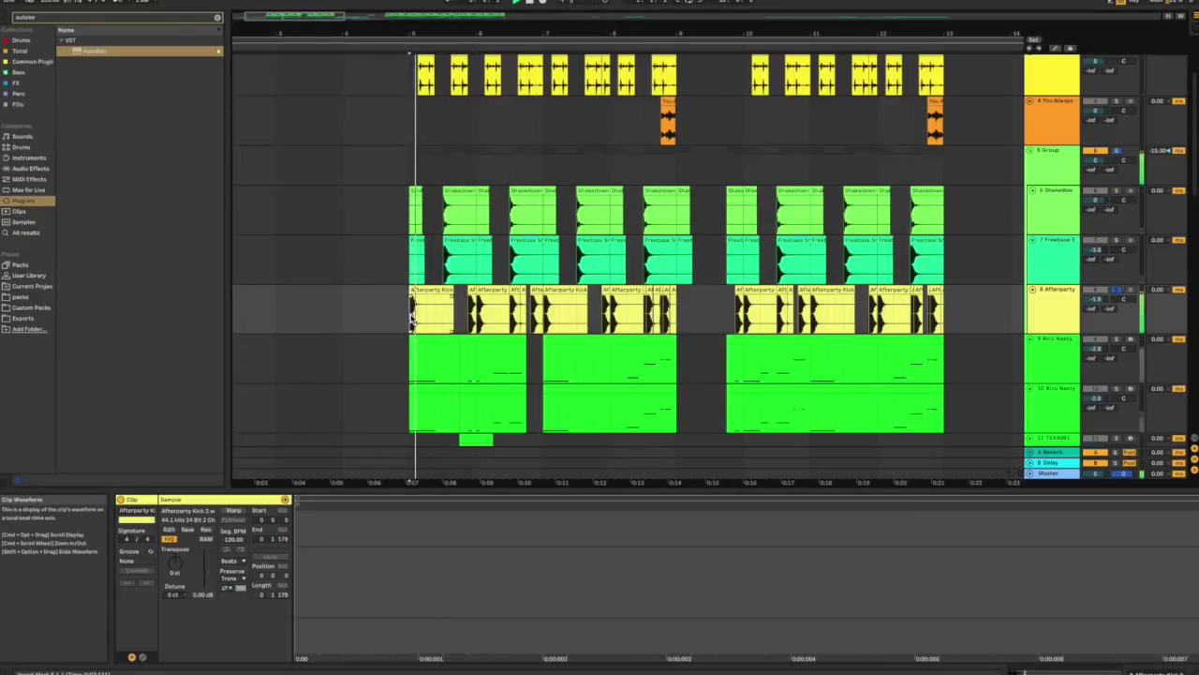
# Audition the Afterparty kick layer with the clap and snare around beat 8.3, and set the playback start back to bar 5
pyautogui.click(1045, 307)
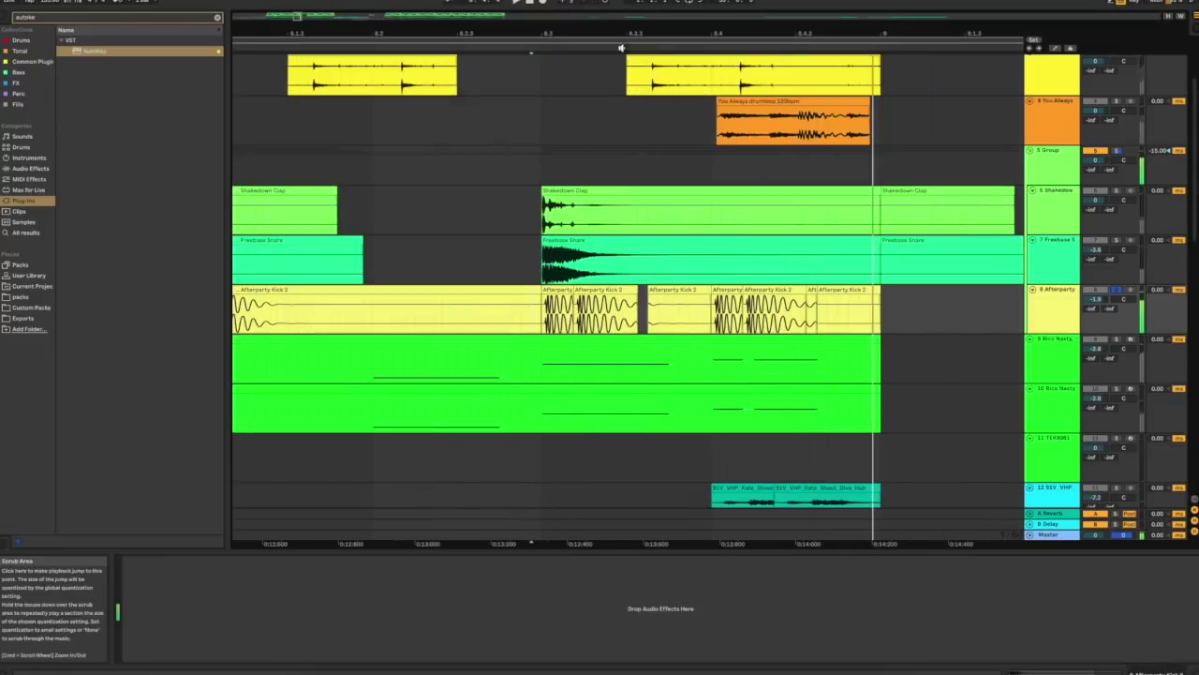
pyautogui.moveTo(588, 35); pyautogui.dragTo(539, 298)
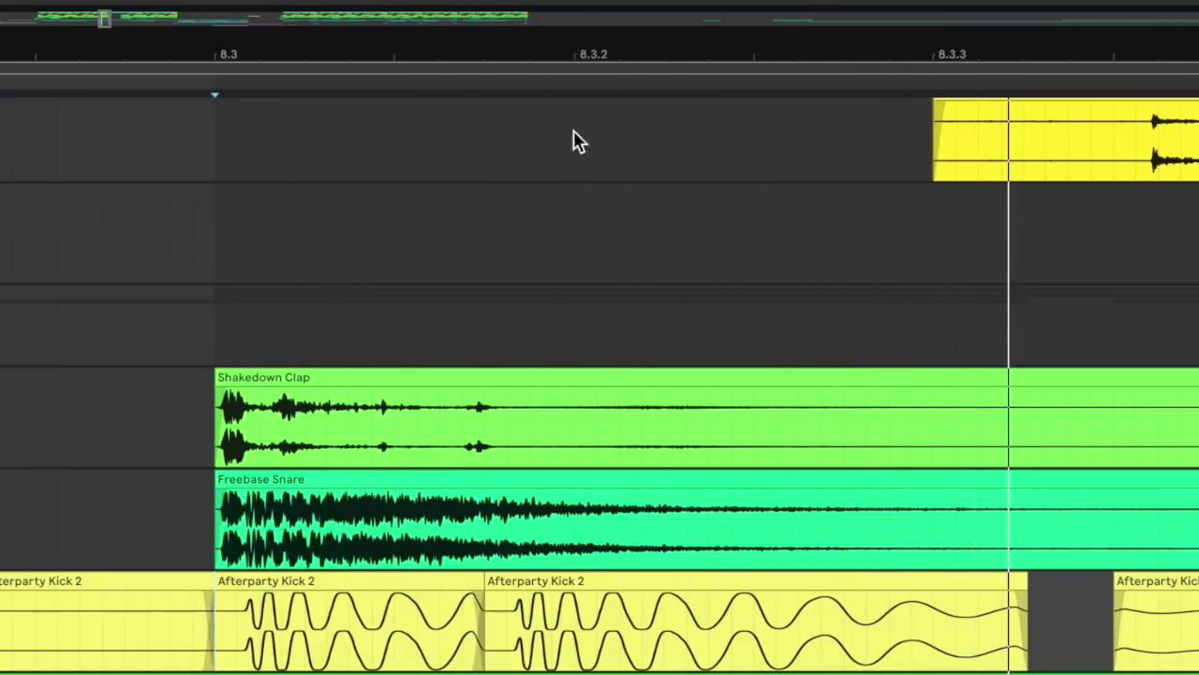
pyautogui.moveTo(549, 54); pyautogui.dragTo(554, 11)
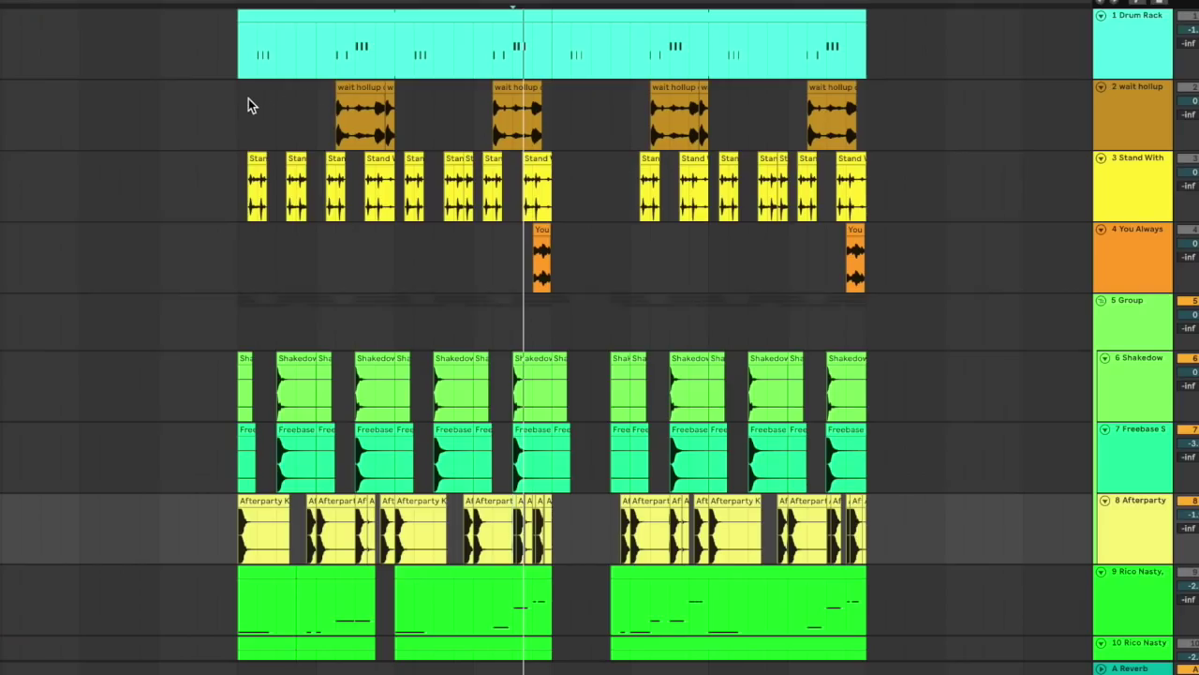
pyautogui.click(242, 95)
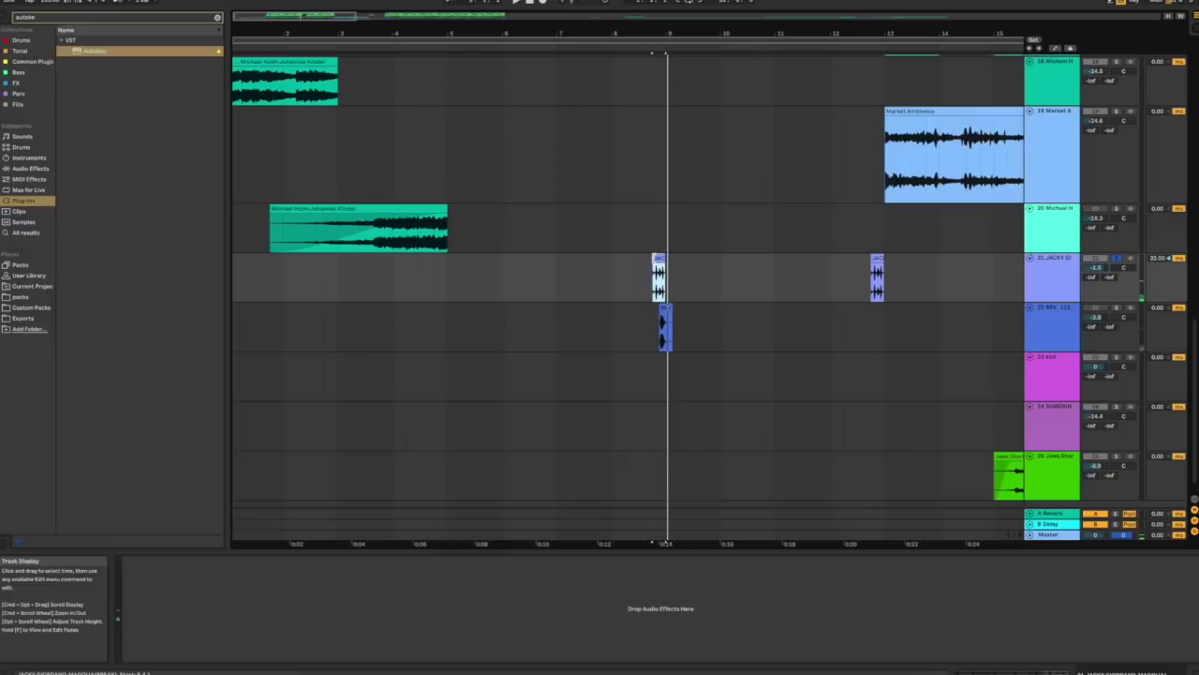
# Try extending the start of the first clip on track 21 back to about bar 8, and undo the change
pyautogui.moveTo(653, 281); pyautogui.dragTo(611, 281)
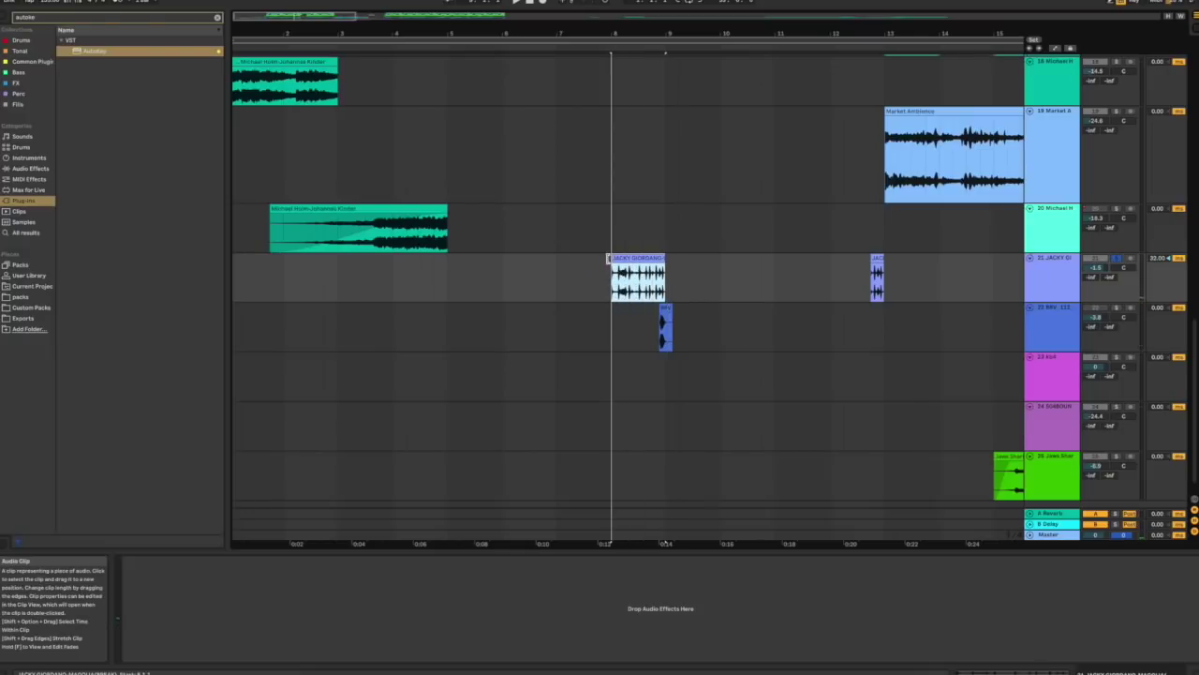
pyautogui.press('super+z')
pyautogui.press('space')
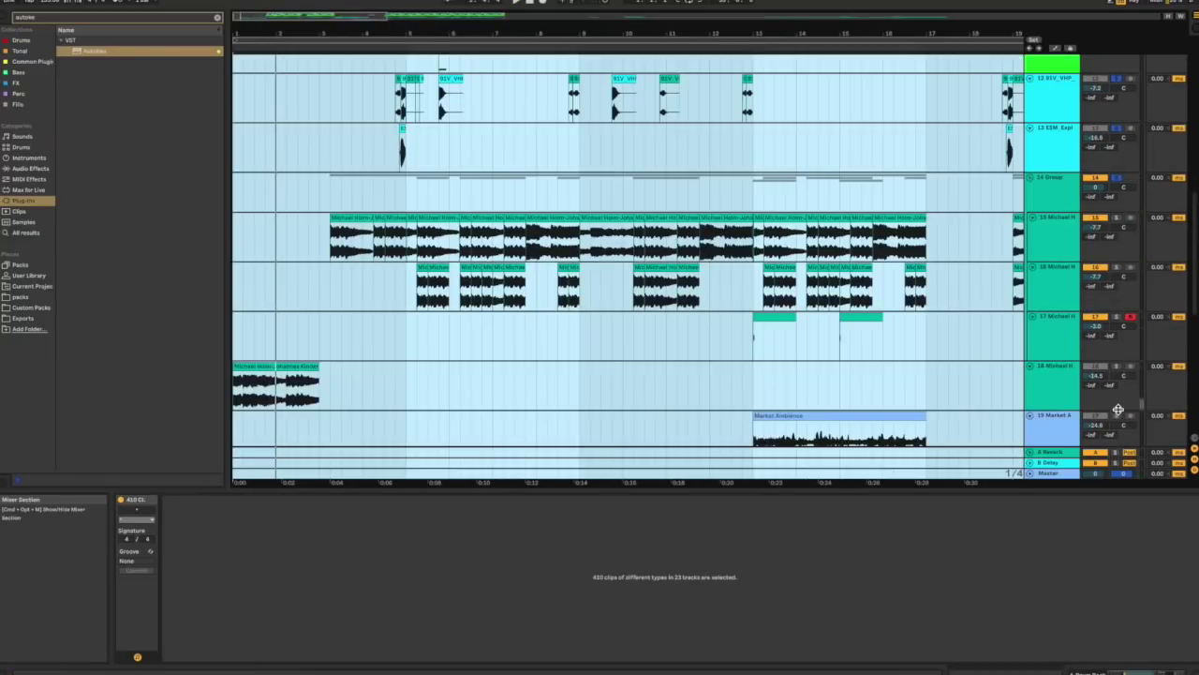
# Solo track 18 alongside the other soloed tracks and play the sample intro from bar 2
pyautogui.click(1114, 366)
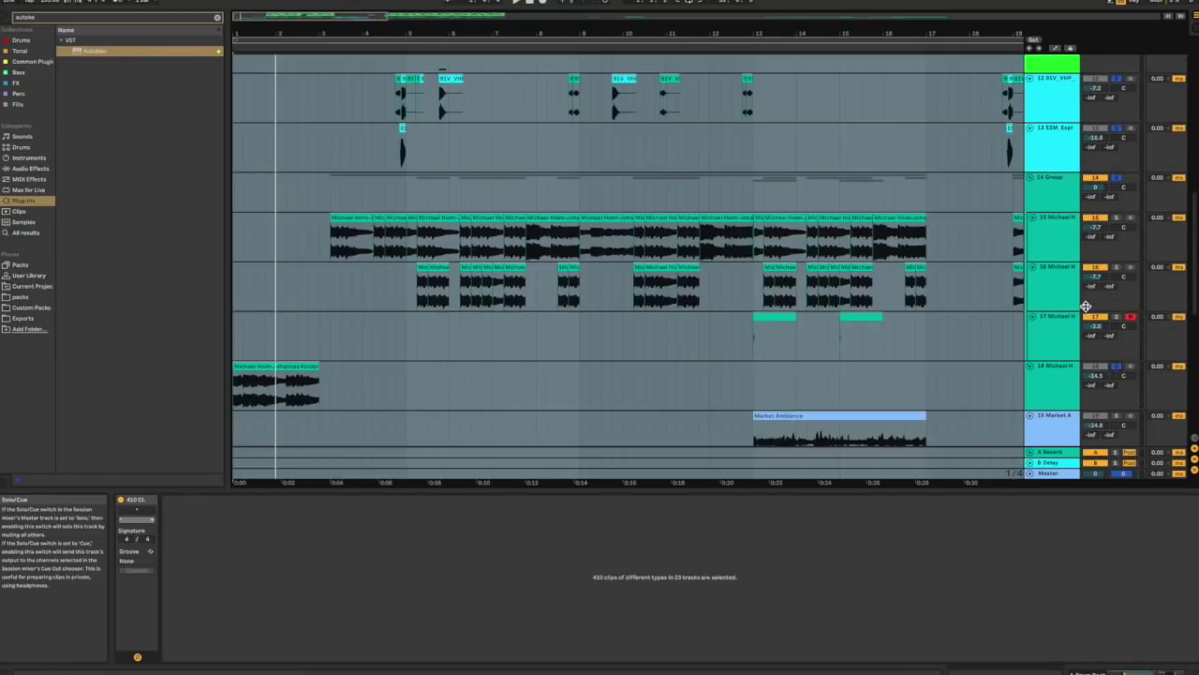
pyautogui.press('space')
pyautogui.scroll(-2, 958, 313)
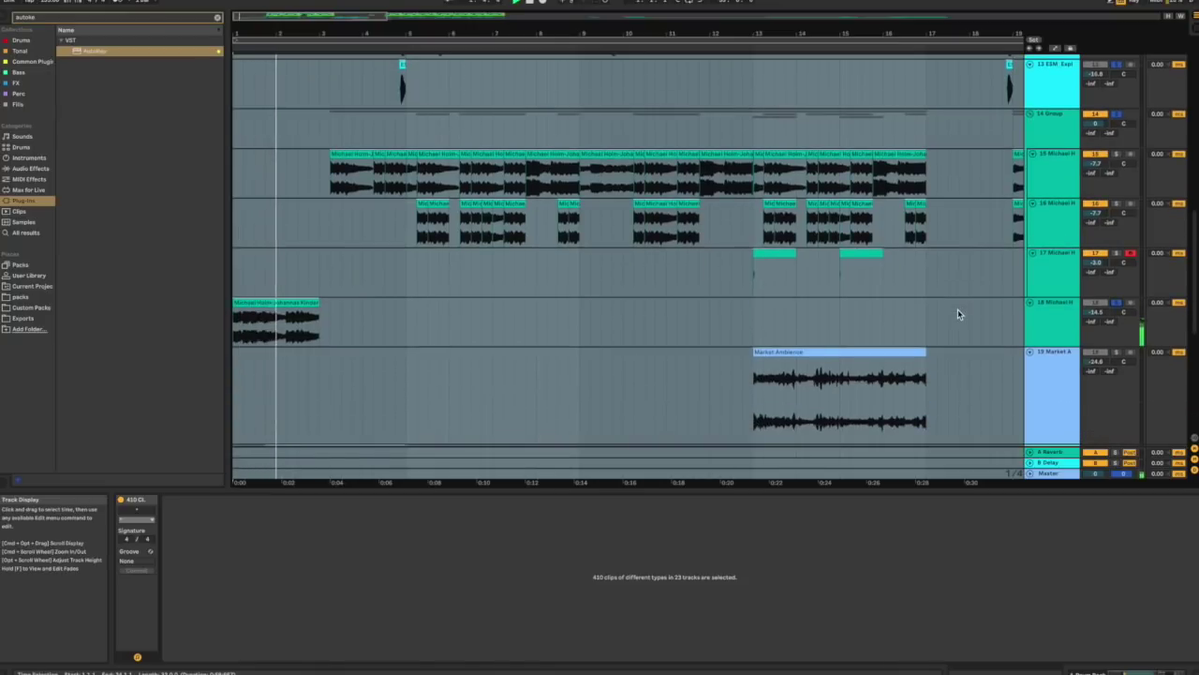
pyautogui.scroll(2, 958, 309)
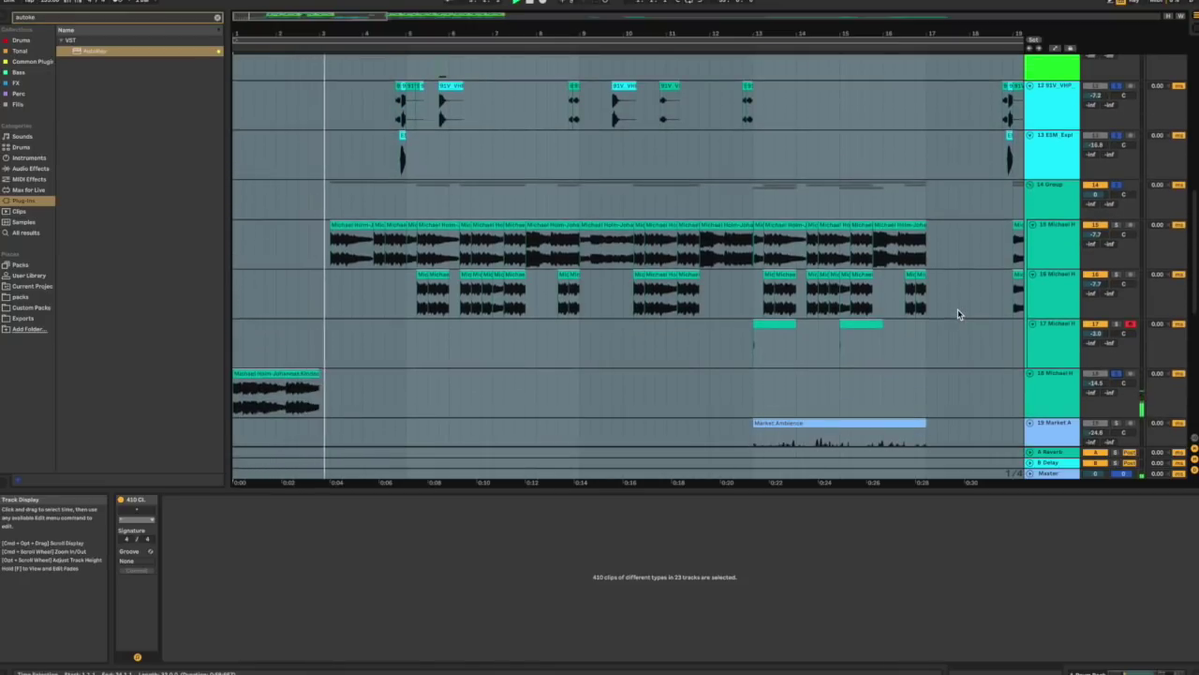
pyautogui.click(958, 309)
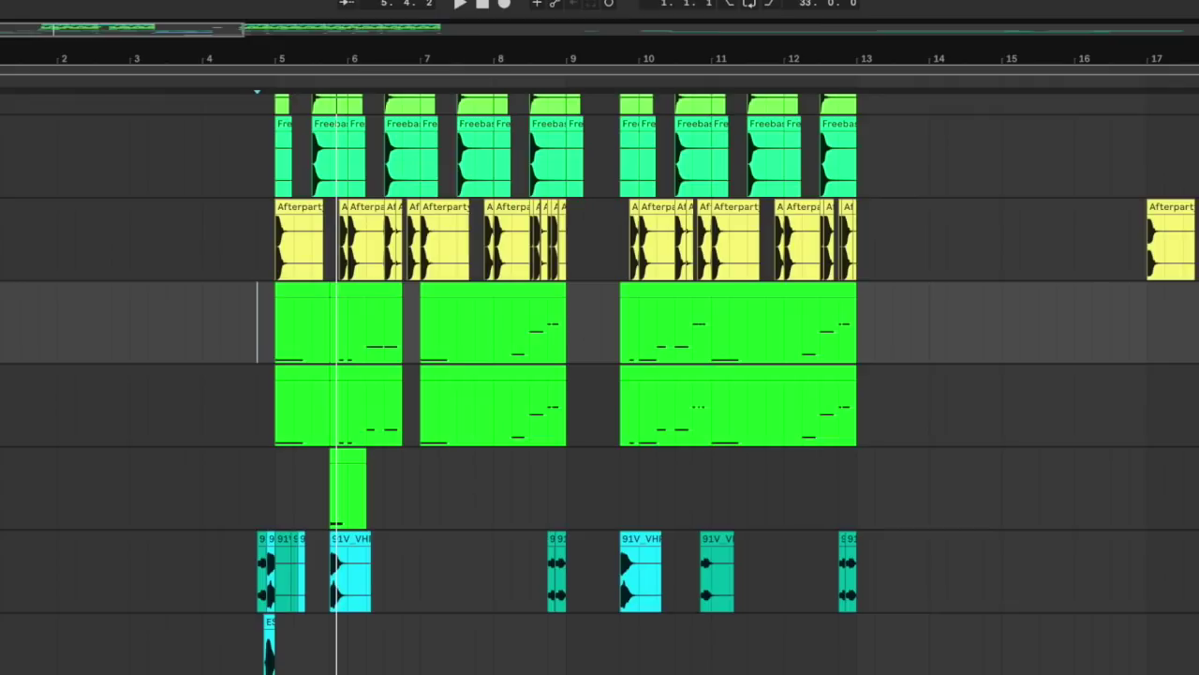
# Play the 808 bass on track 9, toggle the 0.0 dB chain of its first Audio Effect Rack, and switch off the second rack
pyautogui.press('space')
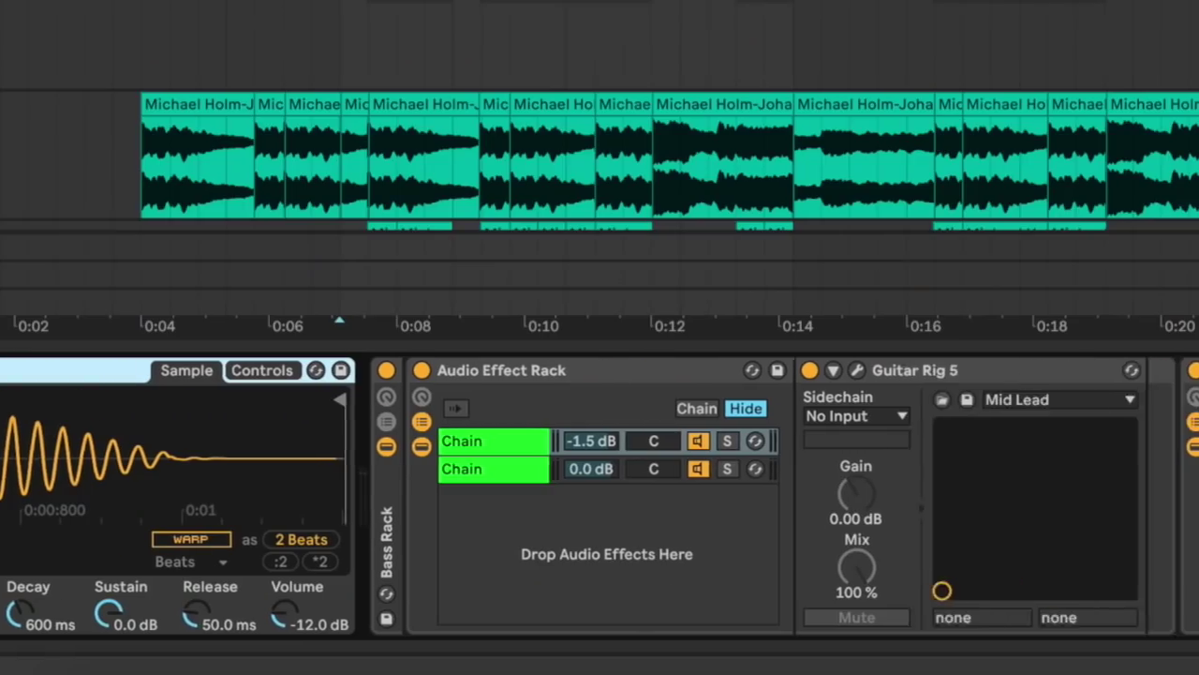
pyautogui.hscroll(3, 599, 496)
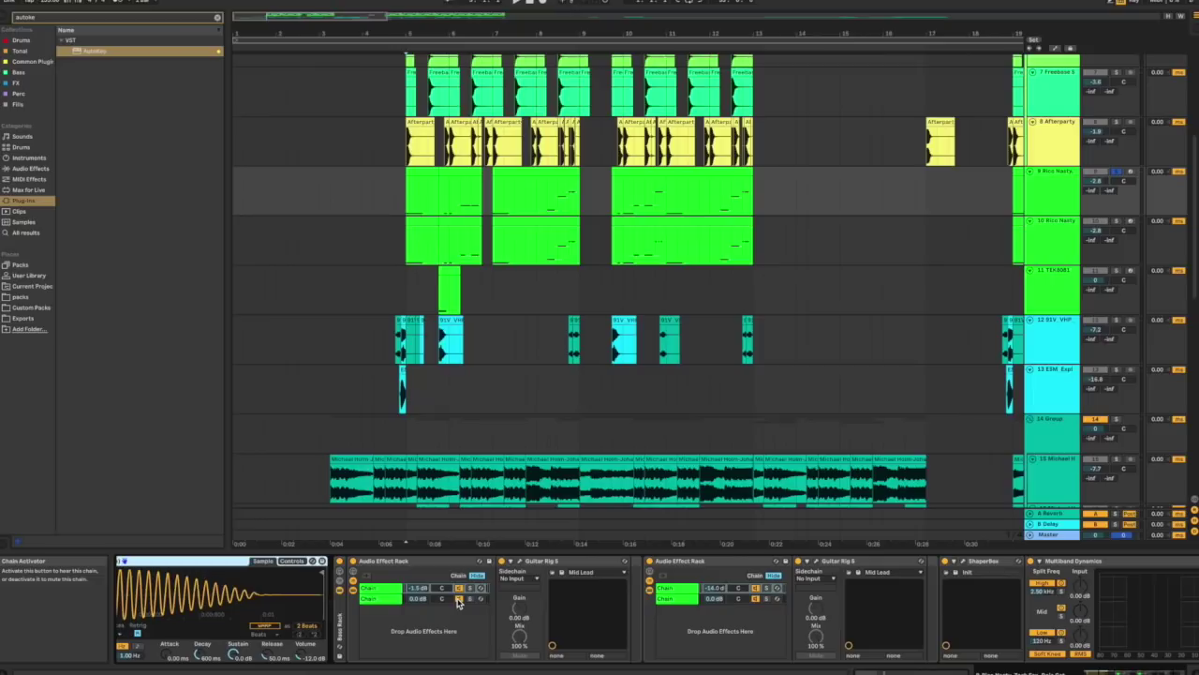
pyautogui.click(458, 602)
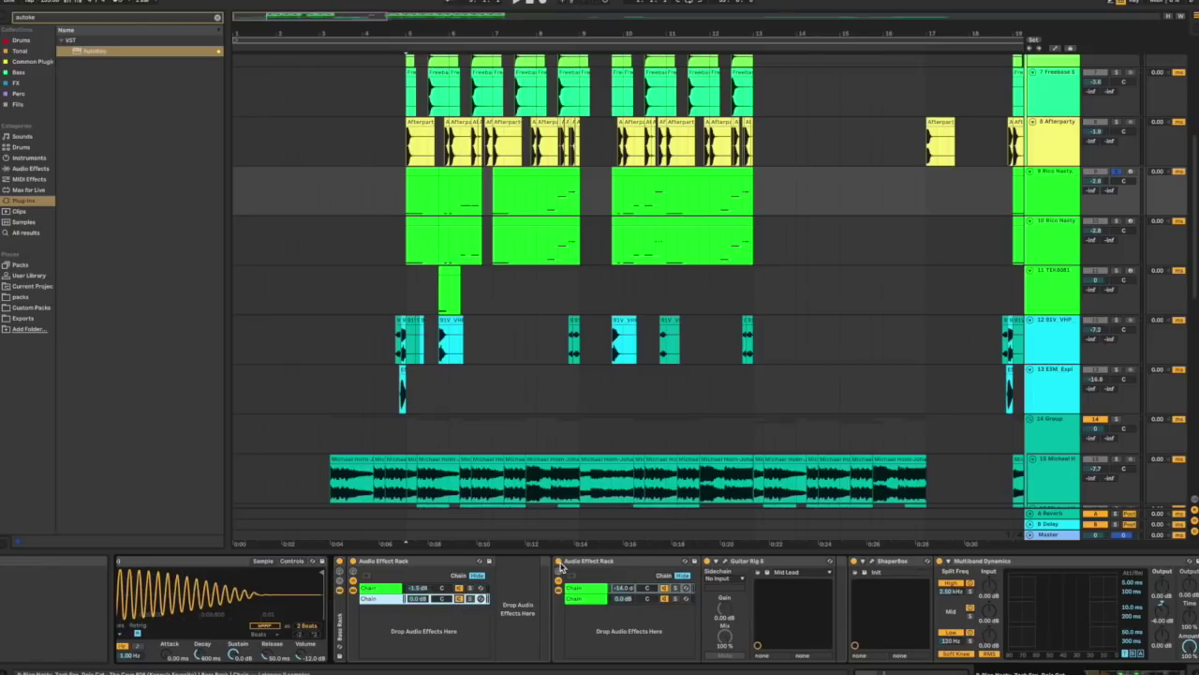
pyautogui.click(559, 561)
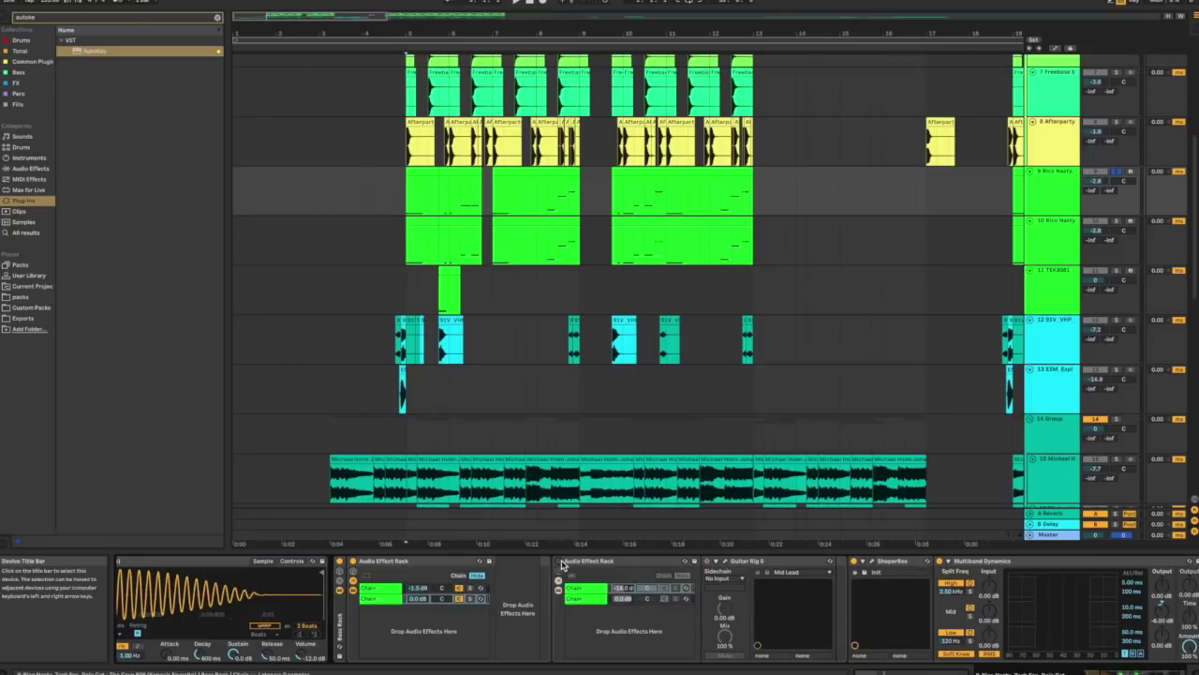
# Open Guitar Rig 5 on the first chain of track 9's first Audio Effect Rack, review its Strat Funky Autofilter preset, and close it
pyautogui.click(382, 587)
pyautogui.click(517, 560)
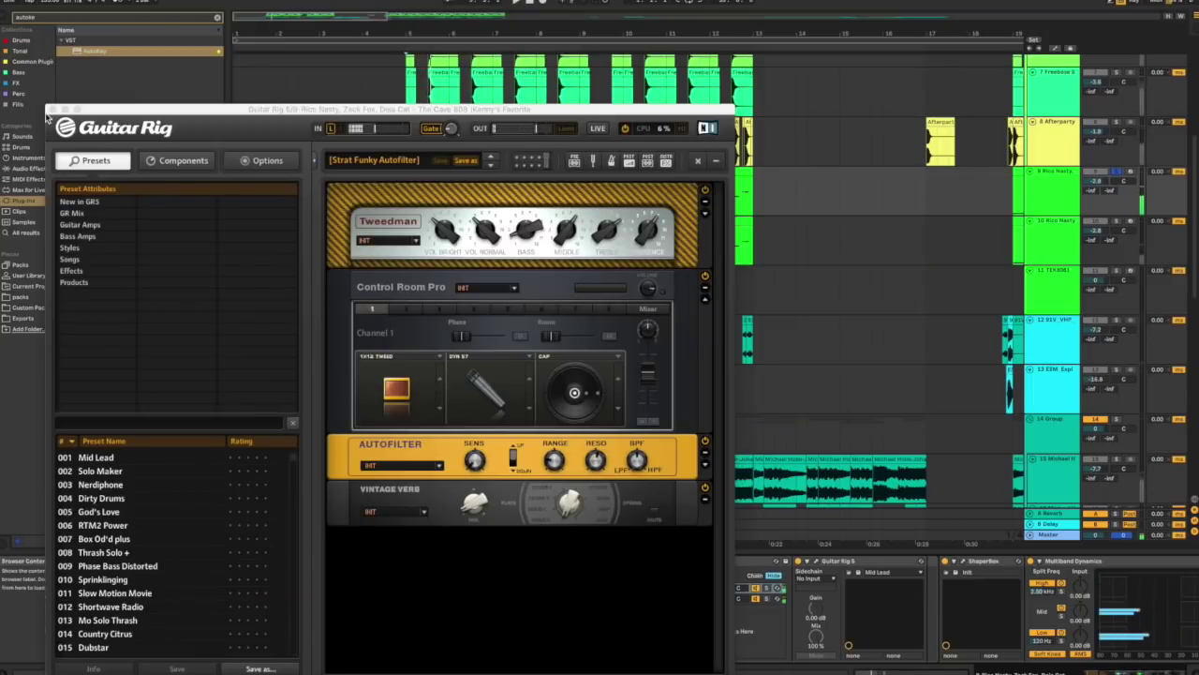
pyautogui.click(53, 109)
# Play track 9 with its second Audio Effect Rack on, and inspect the rack's 0.0 dB and Guitar Rig chains
pyautogui.click(607, 567)
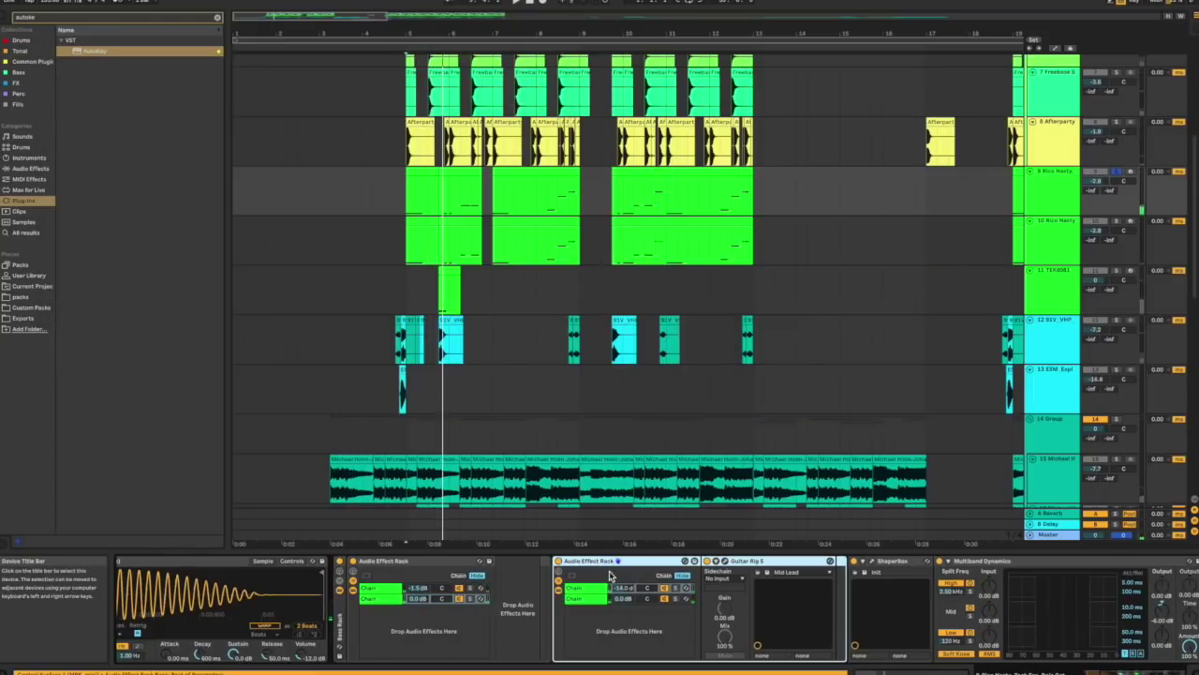
pyautogui.click(666, 599)
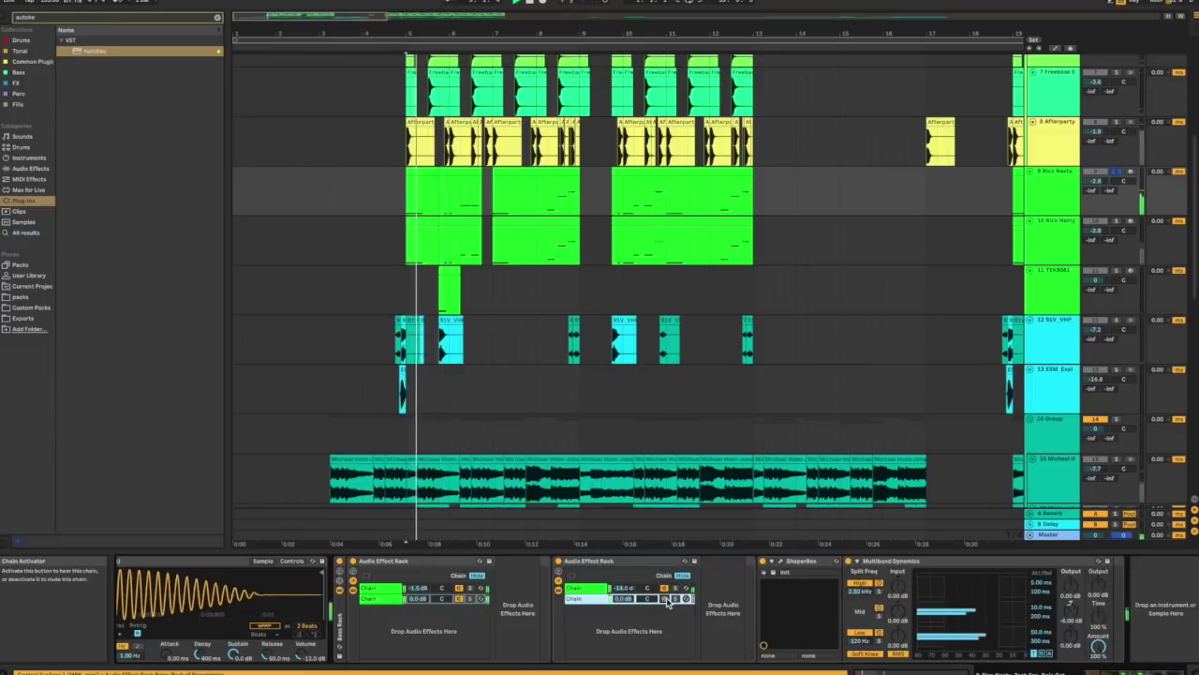
pyautogui.click(651, 587)
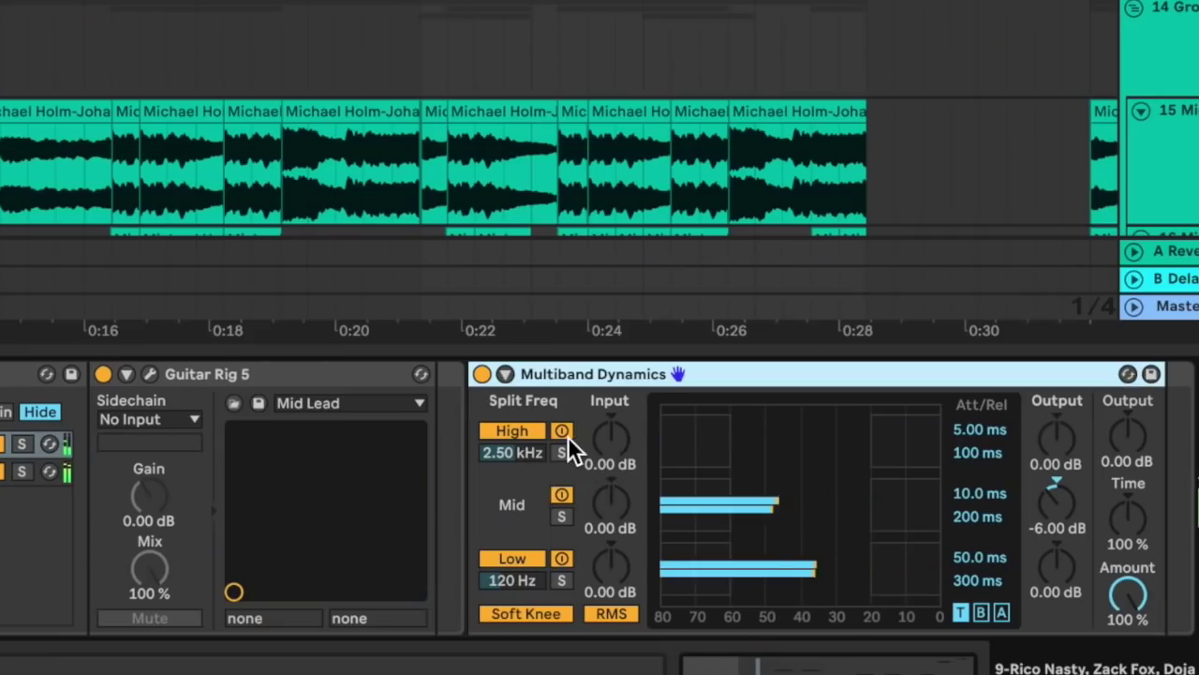
# Review the RC-20 Retro Color Bass Wonder preset on track 10, and play that bass layer alone and with track 9 also soloed
pyautogui.press('super+alt+p')
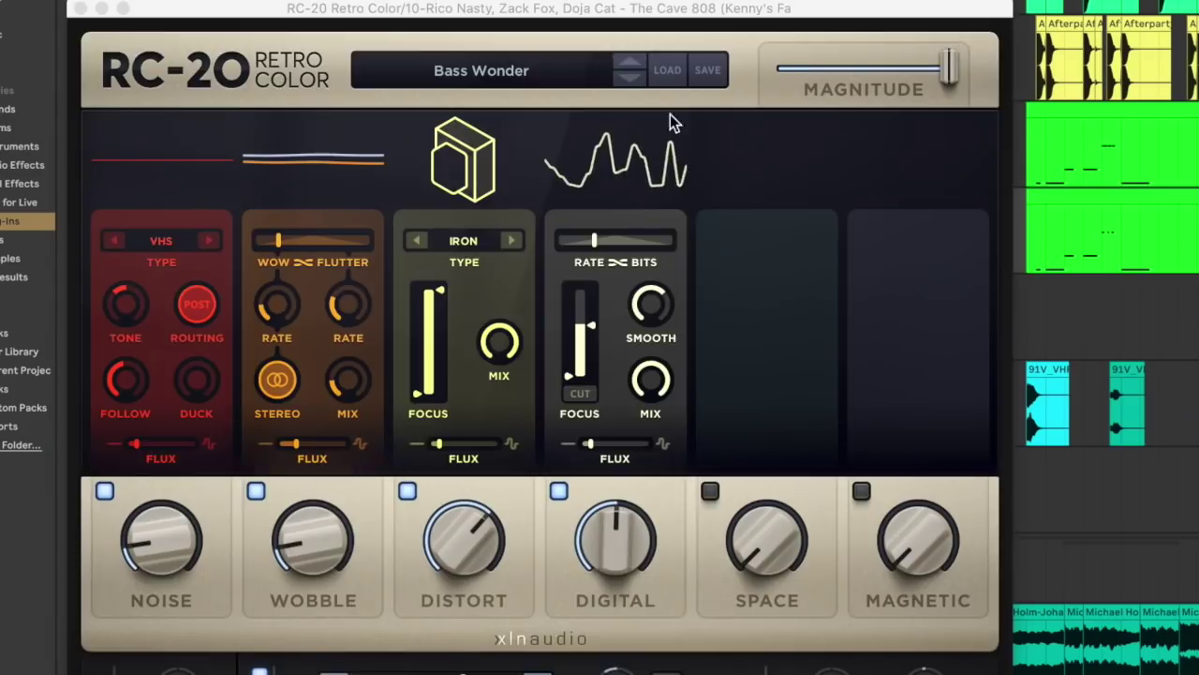
pyautogui.click(81, 10)
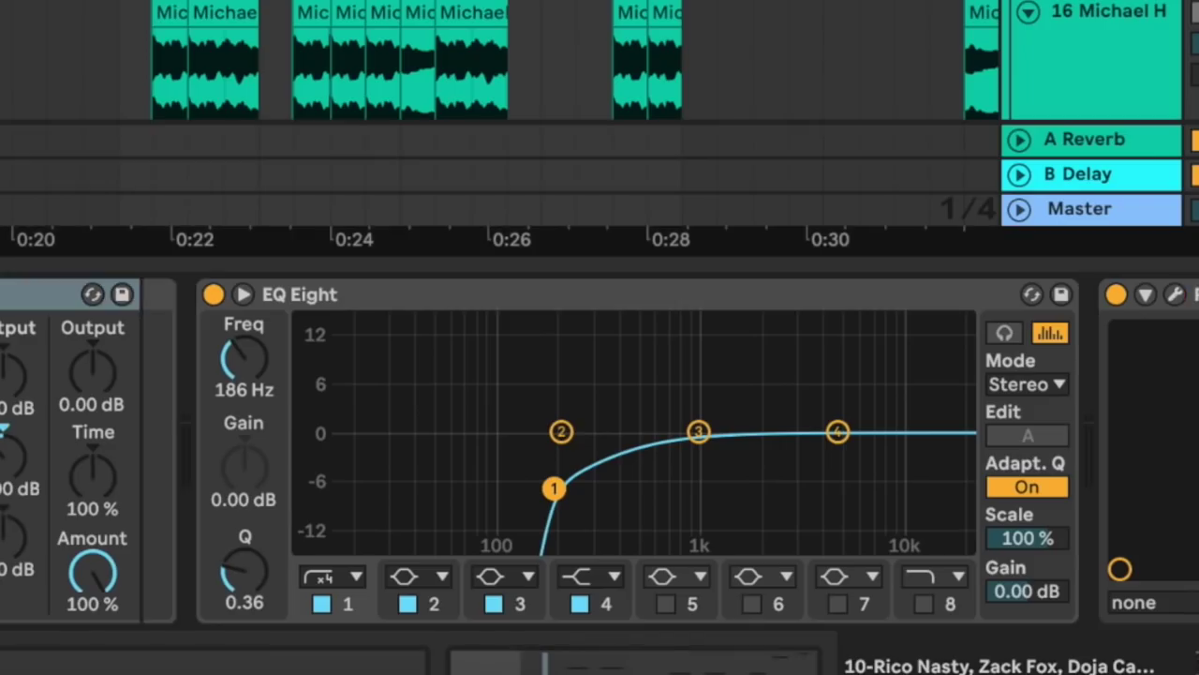
pyautogui.press('space')
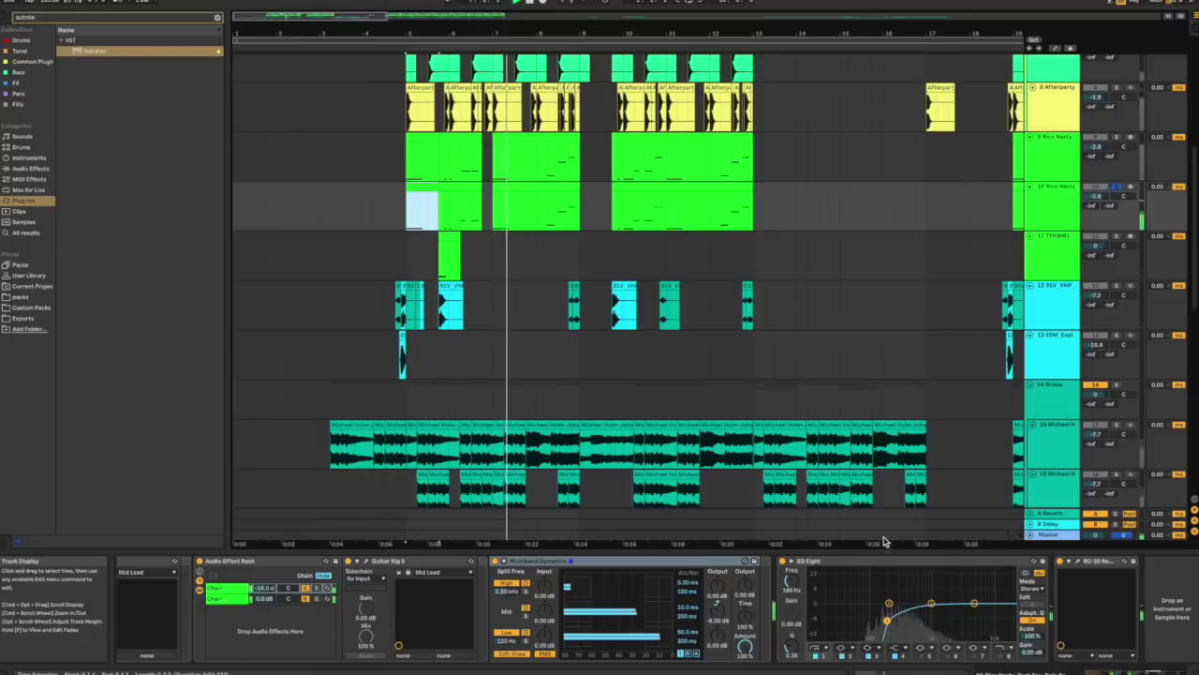
pyautogui.keyDown('super'); pyautogui.click(1119, 137); pyautogui.keyUp('super')
pyautogui.press('space')
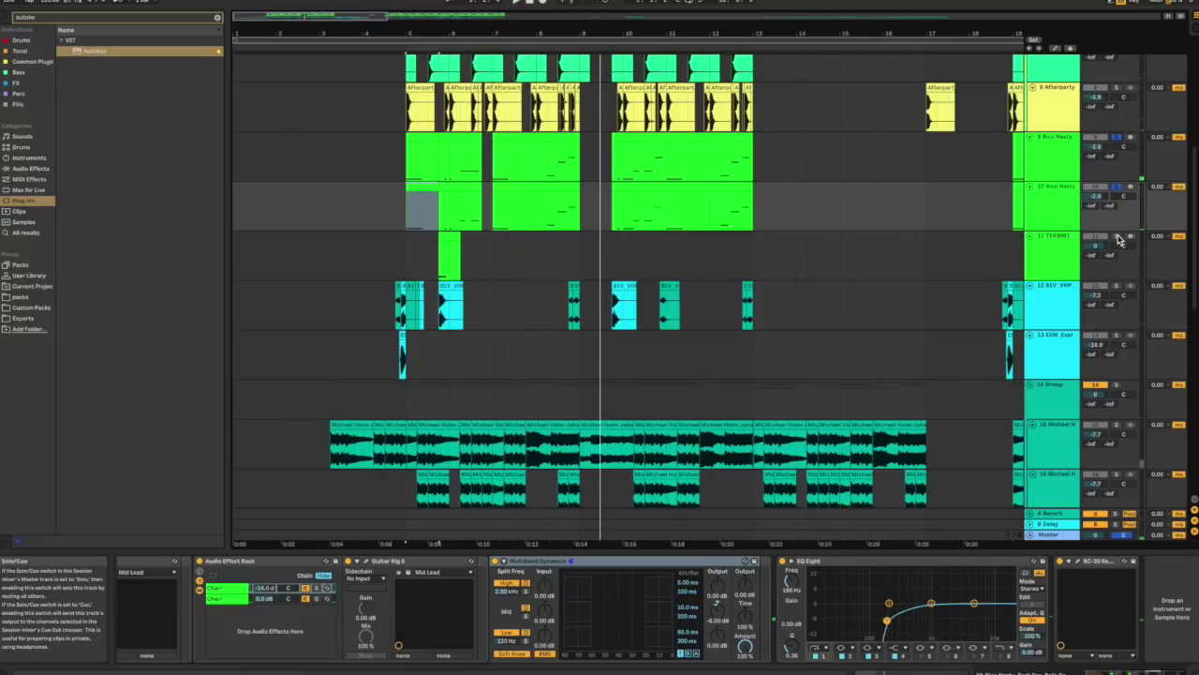
# Play the 808 clip on track 11 with its Bass Rack bypassed, and switch the rack back on to compare
pyautogui.click(449, 251)
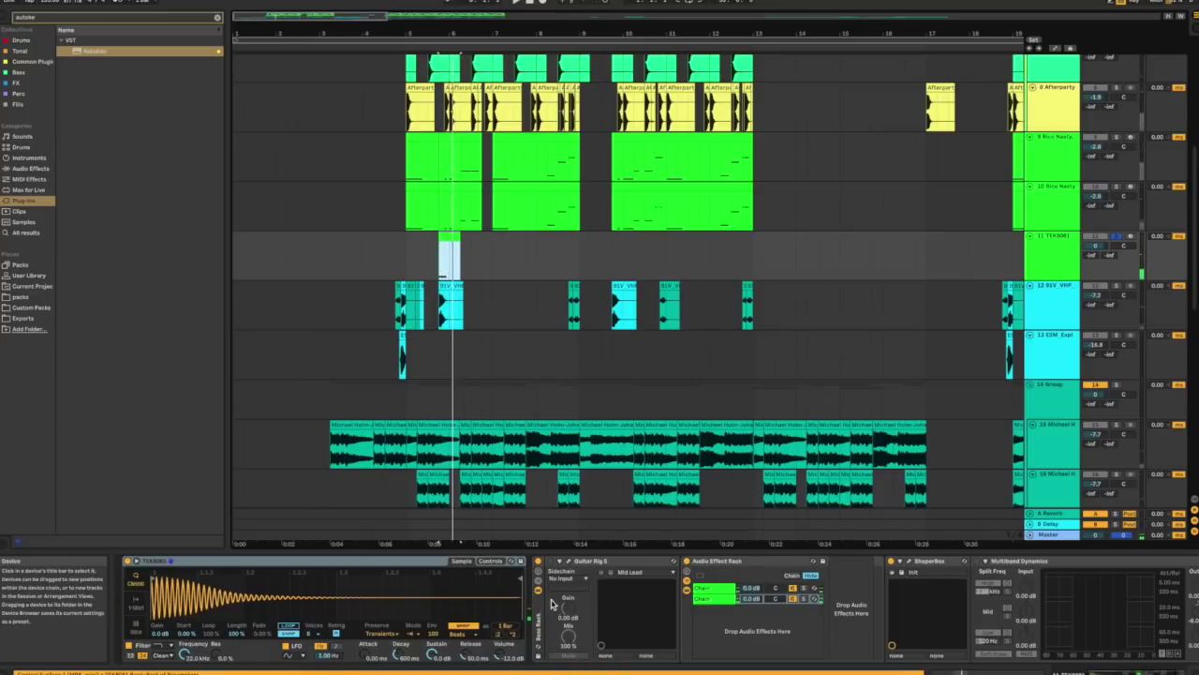
pyautogui.click(538, 562)
pyautogui.press('space')
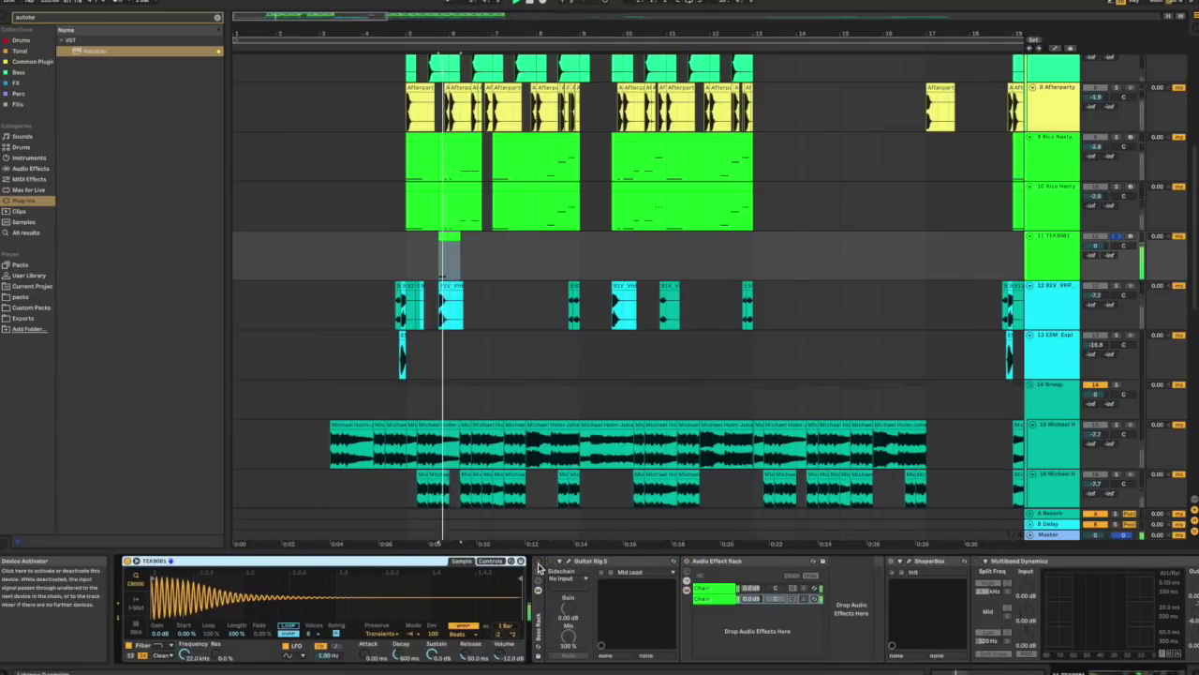
pyautogui.click(539, 564)
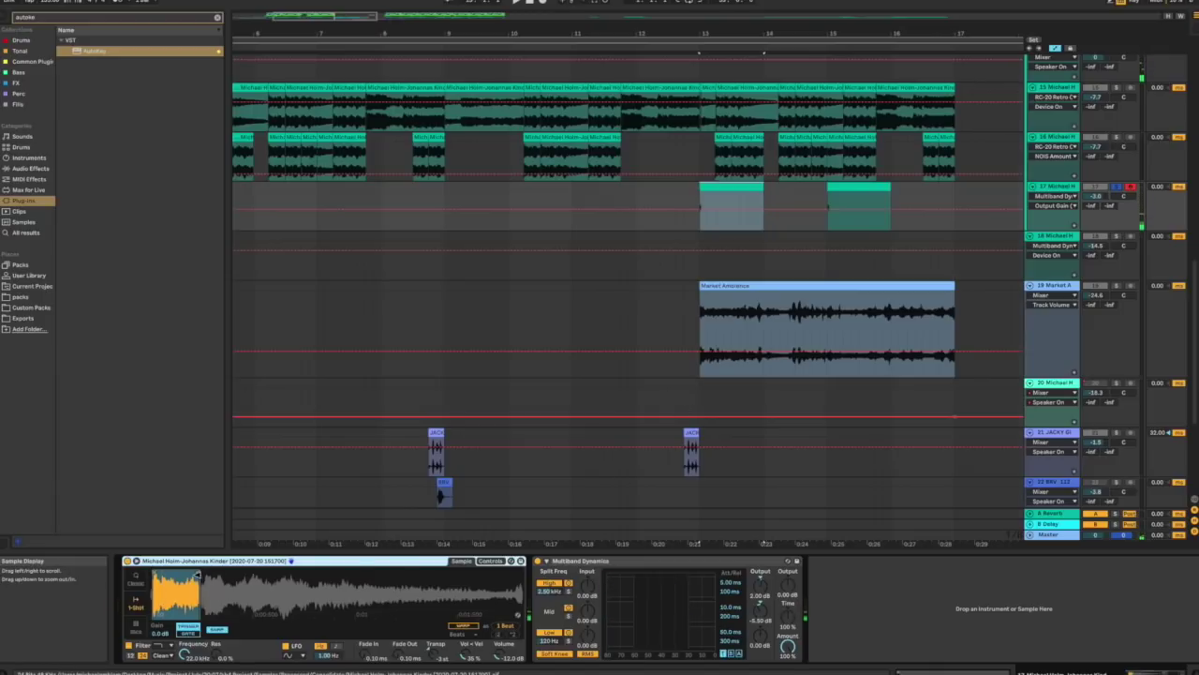
# Try extending the played sample region to about half the waveform in track 17's sampler, and undo the change
pyautogui.moveTo(198, 571); pyautogui.dragTo(394, 571)
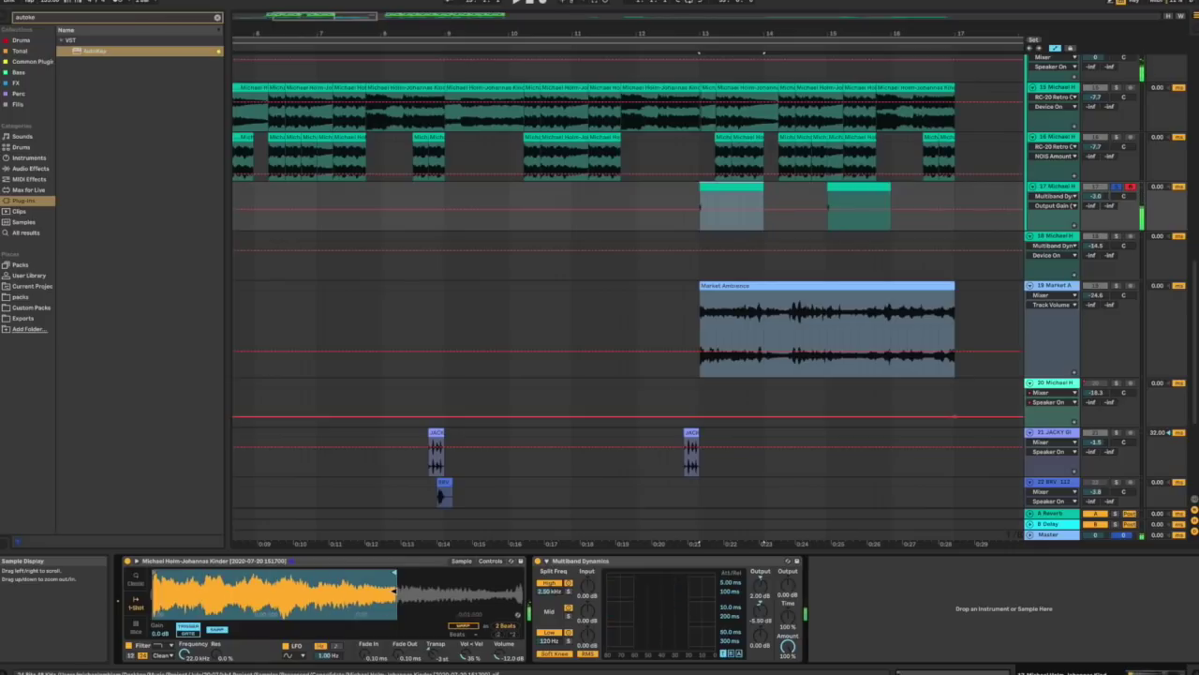
pyautogui.press('super+z')
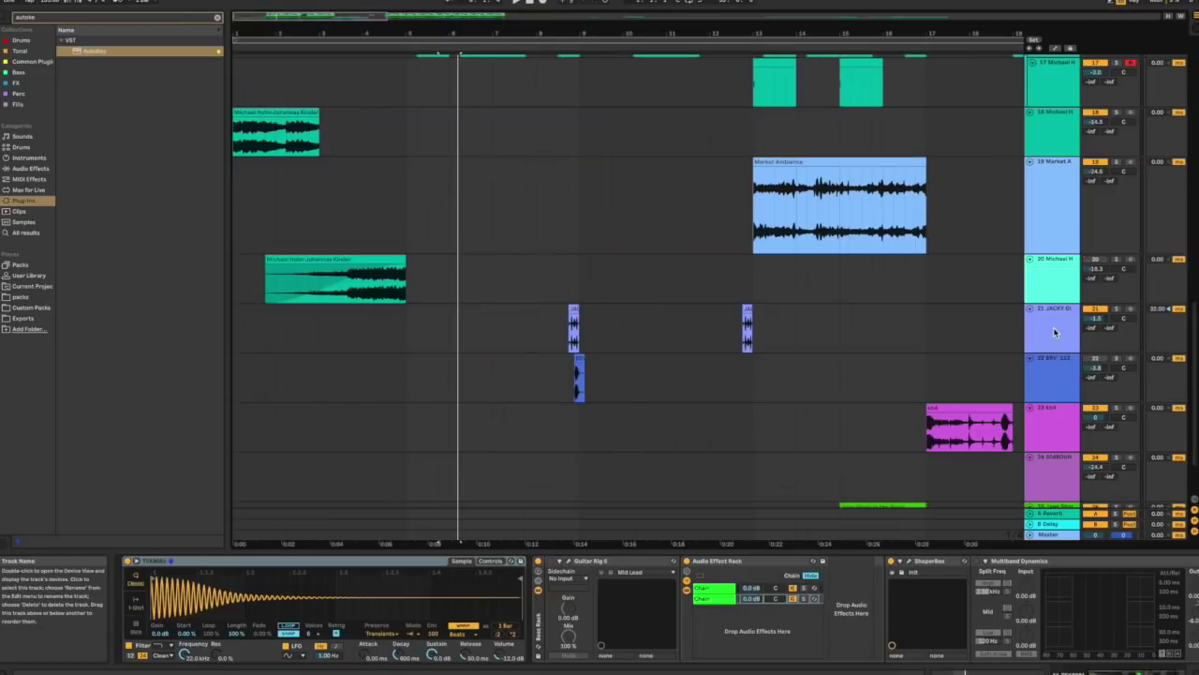
# Play the group 14 sample layers from bar 13, starting with the first clip on track 17
pyautogui.scroll(-2, 932, 321)
pyautogui.scroll(-2, 932, 326)
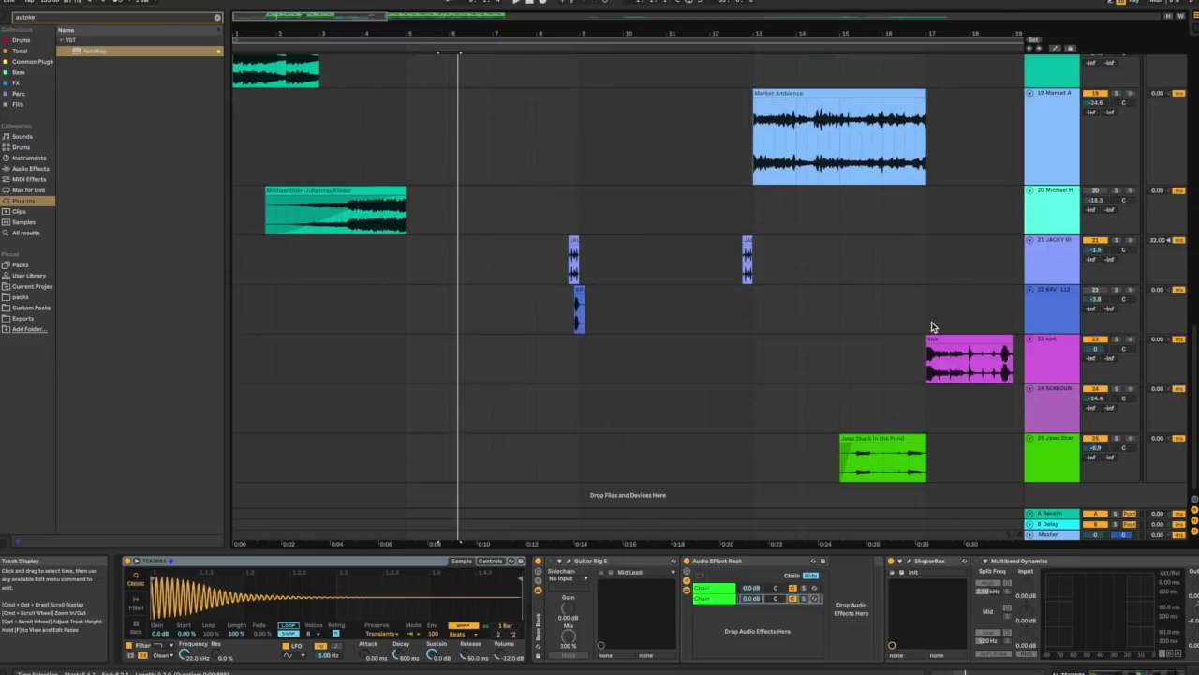
pyautogui.scroll(10, 931, 327)
pyautogui.hscroll(5, 931, 326)
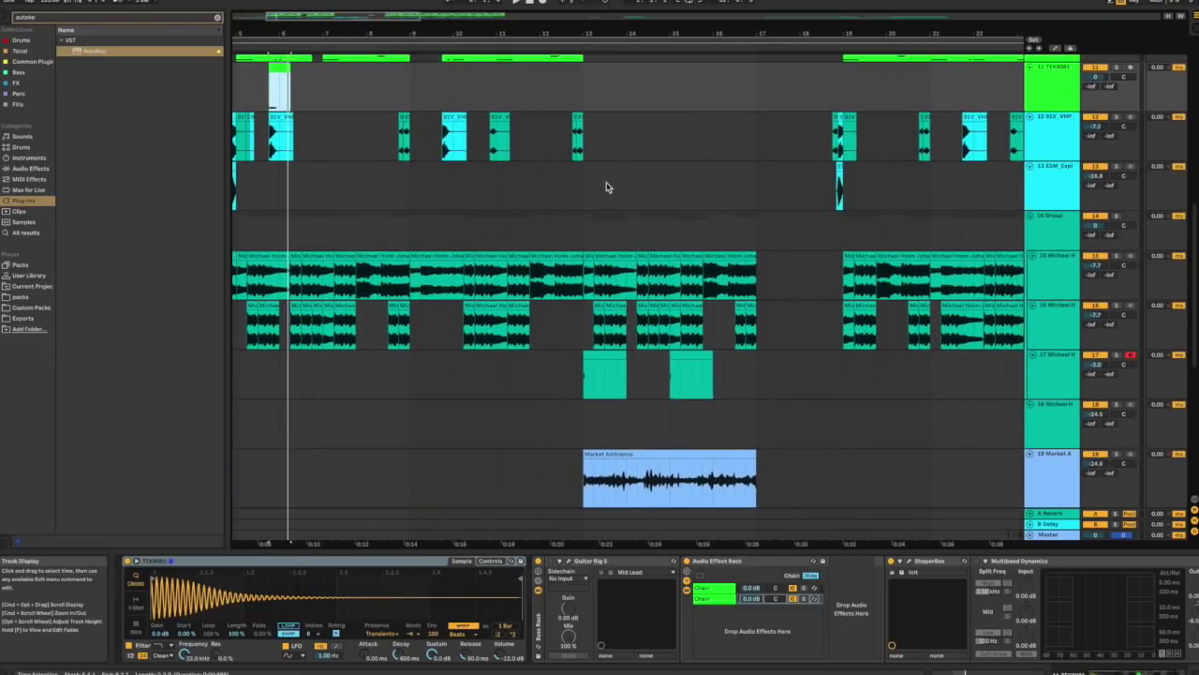
pyautogui.click(581, 213)
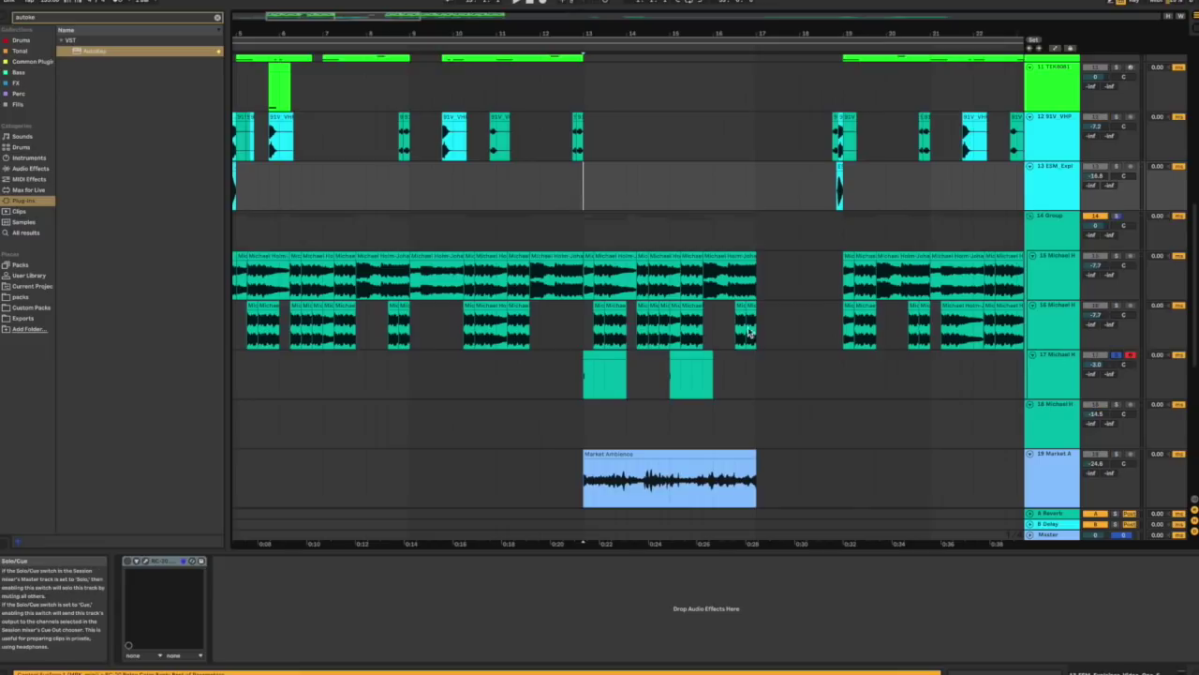
pyautogui.click(599, 365)
pyautogui.press('space')
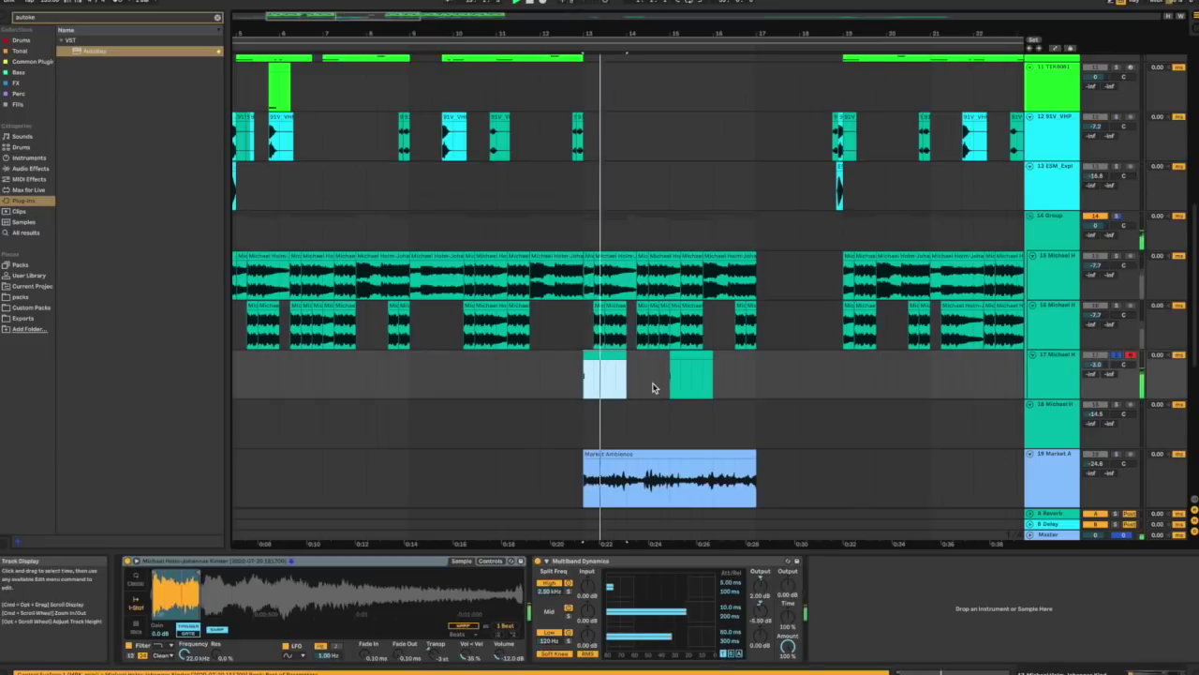
pyautogui.scroll(-2, 656, 394)
pyautogui.hscroll(2, 656, 394)
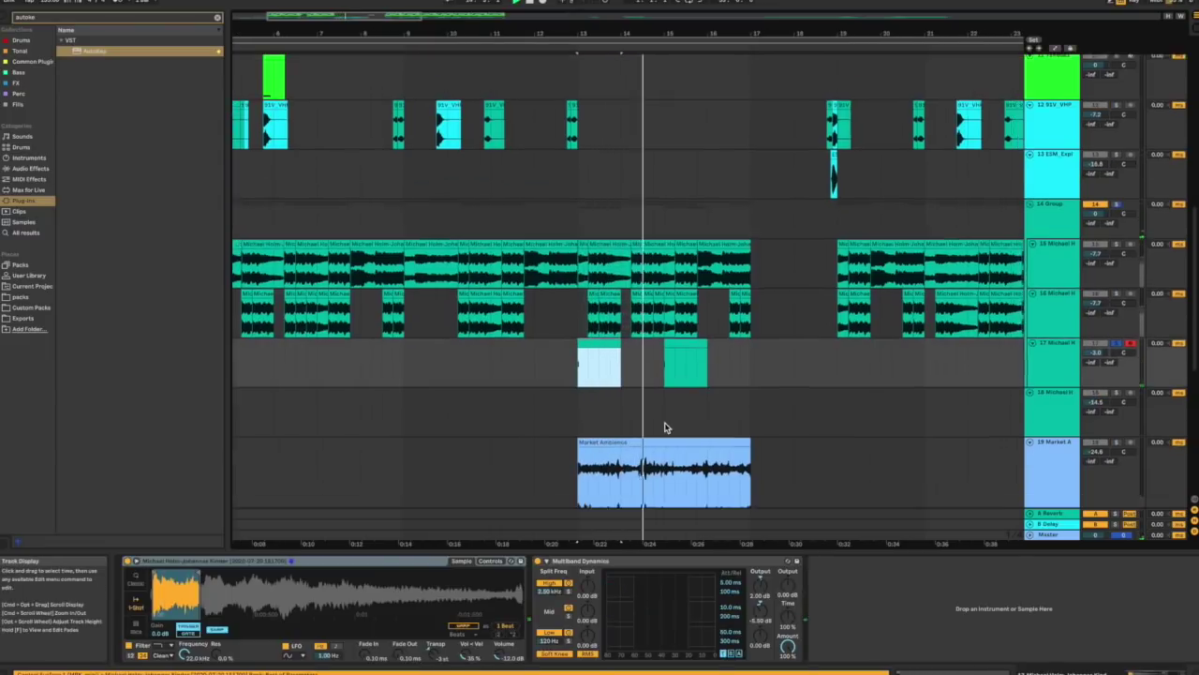
pyautogui.scroll(-1, 707, 390)
pyautogui.hscroll(1, 706, 391)
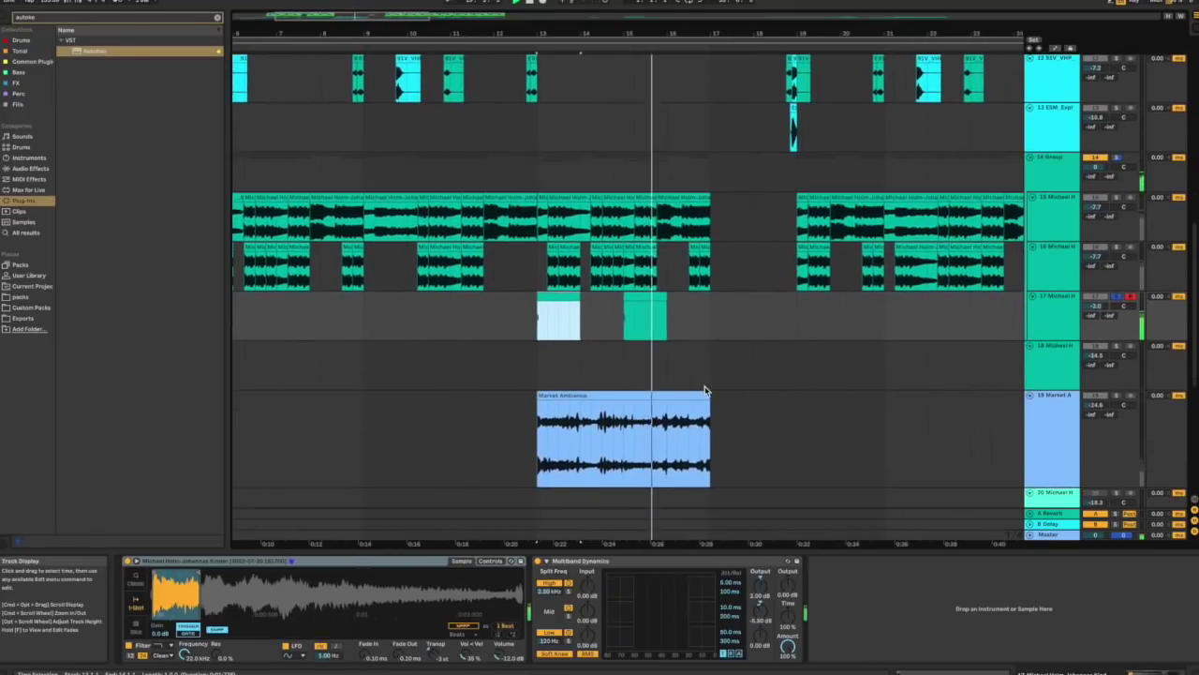
pyautogui.press('space')
# Review the ValhallaVintageVerb Medium Gate preset on group 14 and close the plugin window
pyautogui.click(1062, 176)
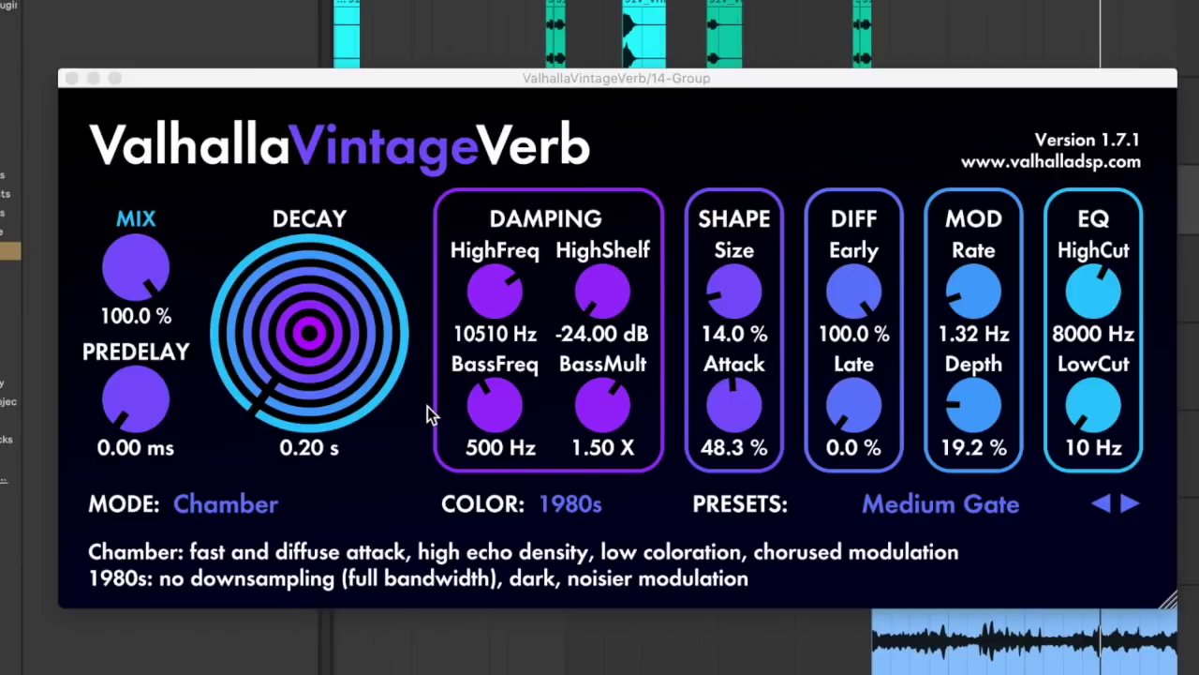
pyautogui.click(72, 80)
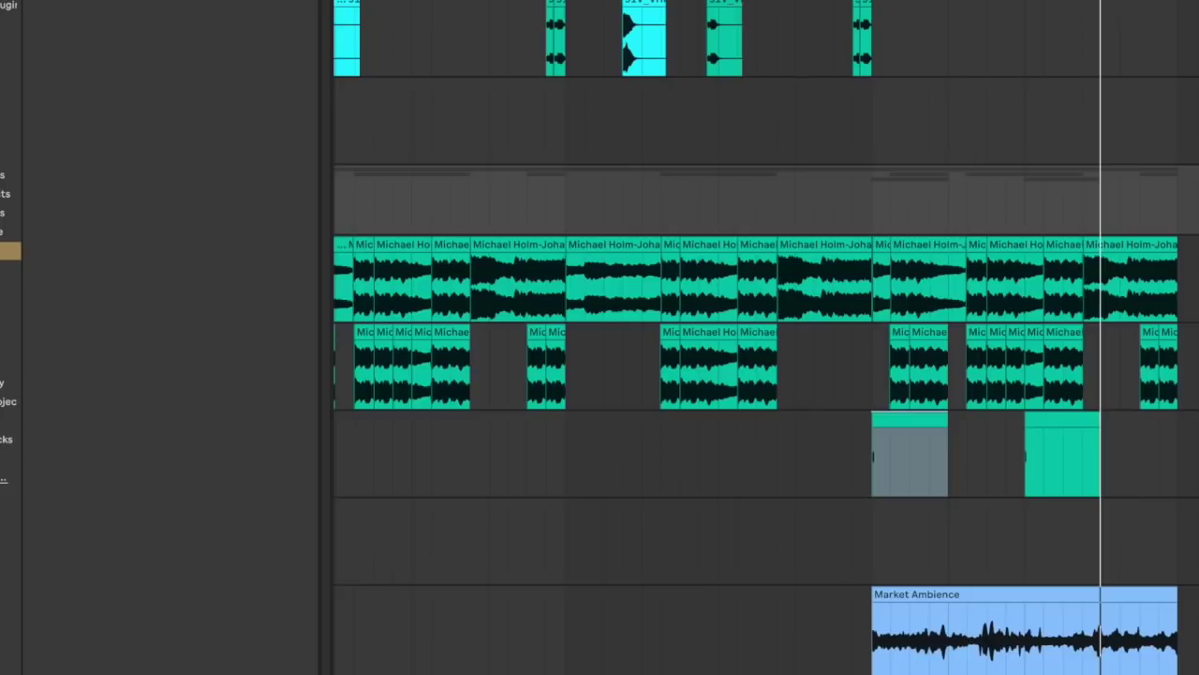
# Play the section from bar 13 and review the Market Ambience clip on track 19 with the effect clips below it
pyautogui.press('space')
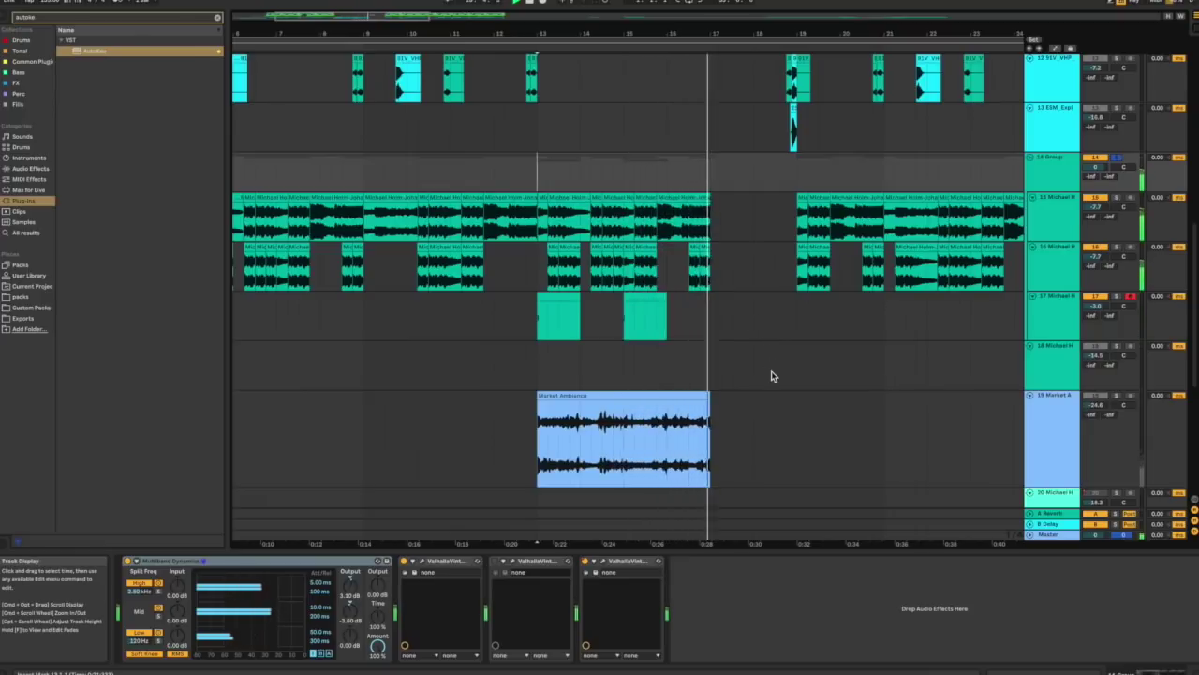
pyautogui.scroll(-2, 772, 376)
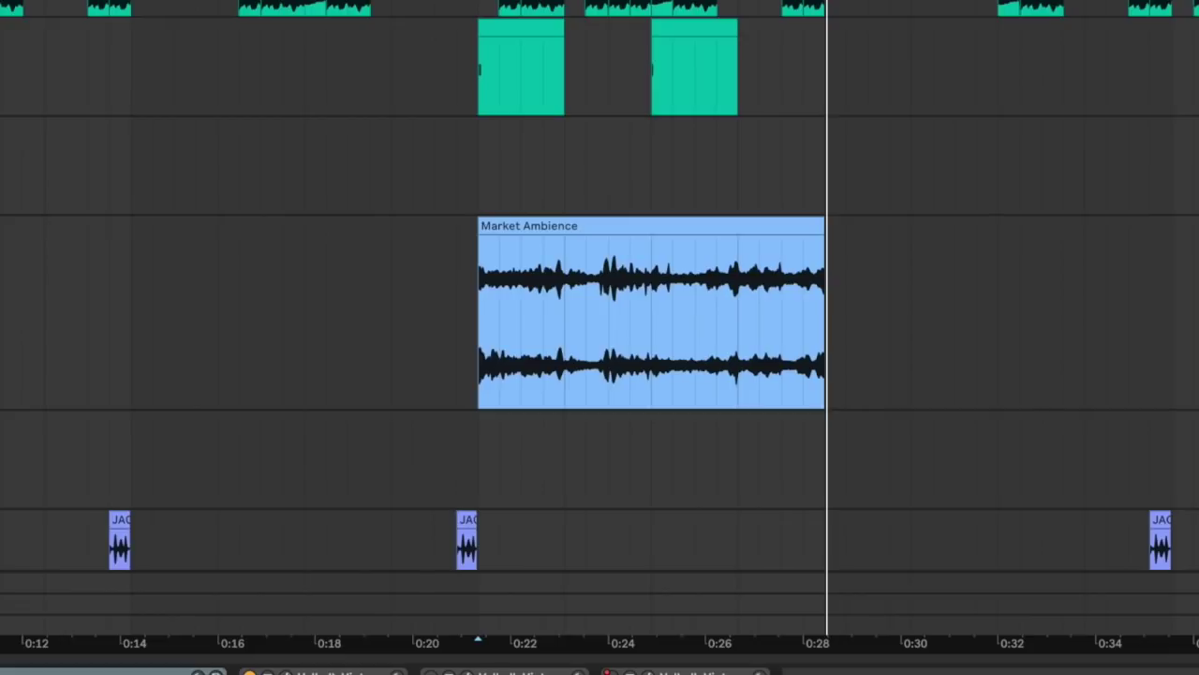
pyautogui.scroll(-3, 600, 323)
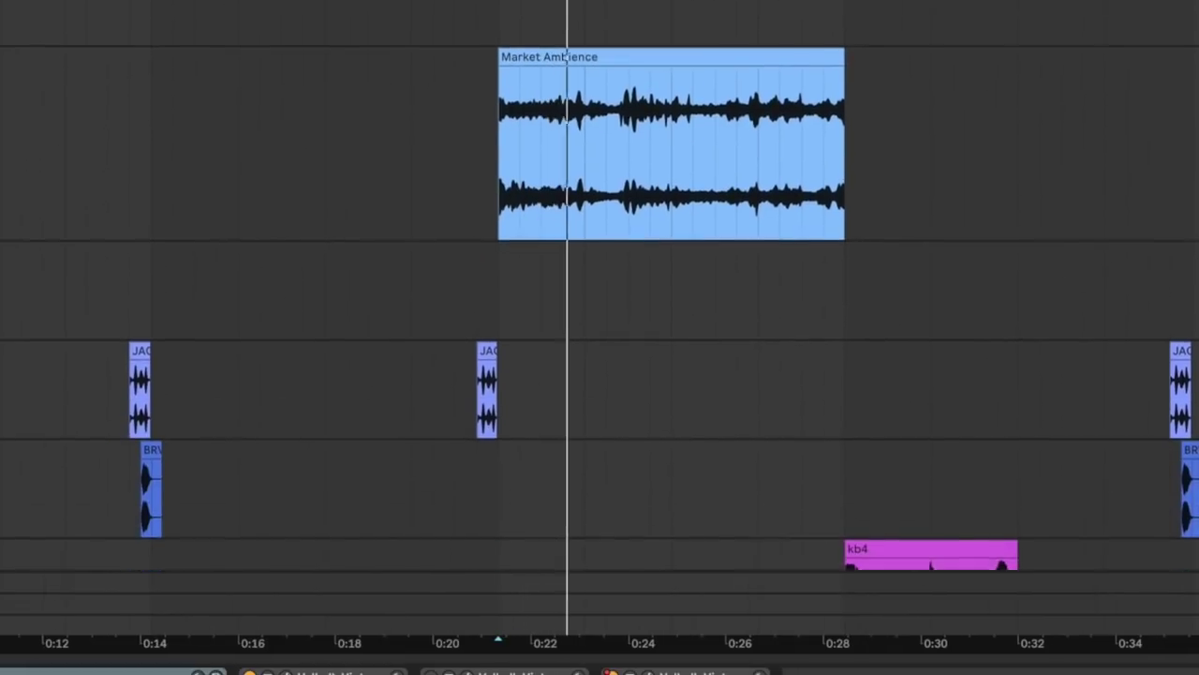
pyautogui.scroll(-2, 600, 318)
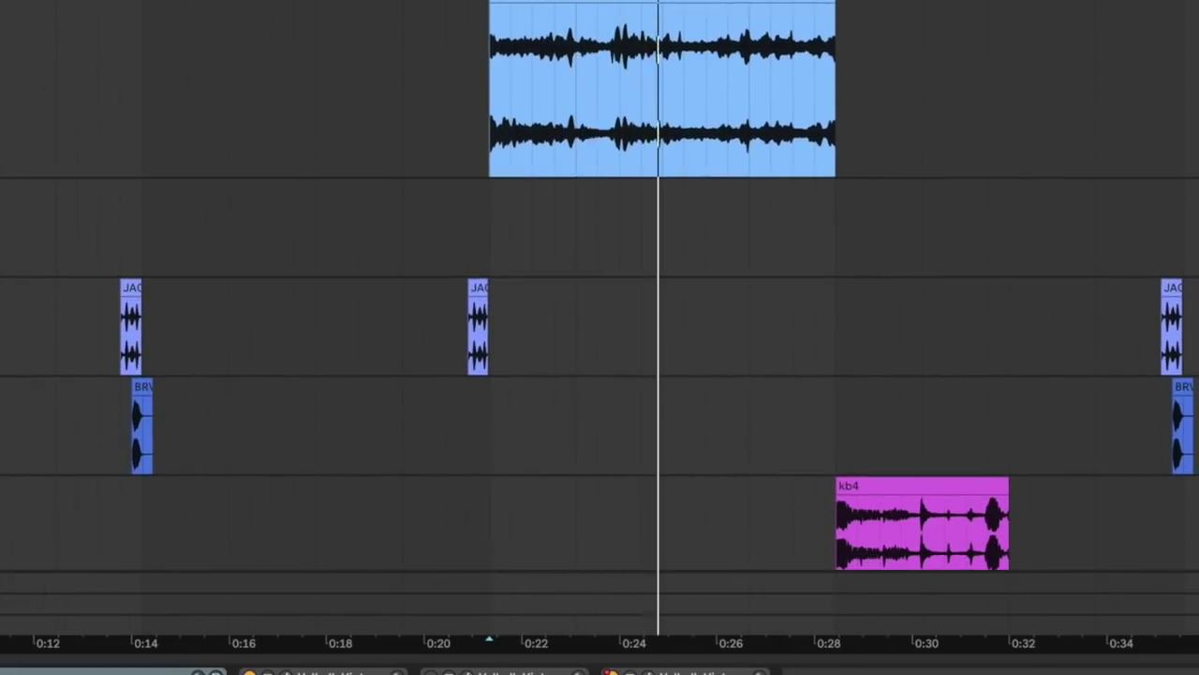
# Play the Jaws Shark In the Pond clip on track 25
pyautogui.scroll(4, 600, 319)
pyautogui.press('space')
pyautogui.scroll(-5, 599, 319)
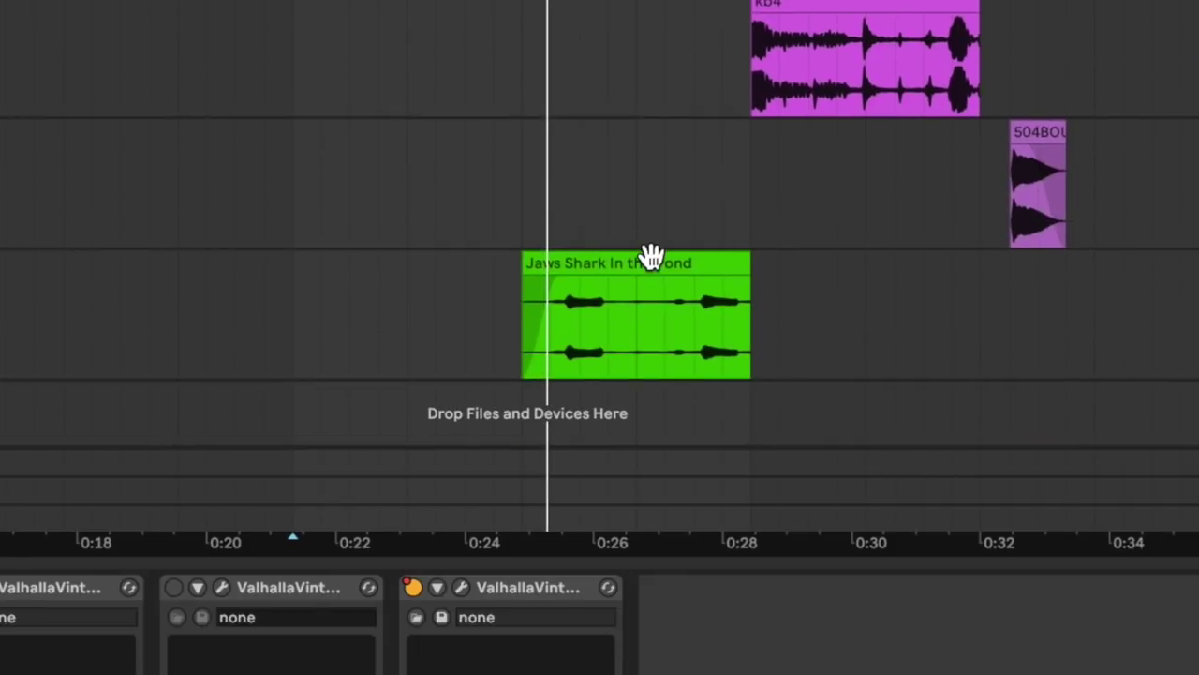
pyautogui.click(651, 255)
pyautogui.press('space')
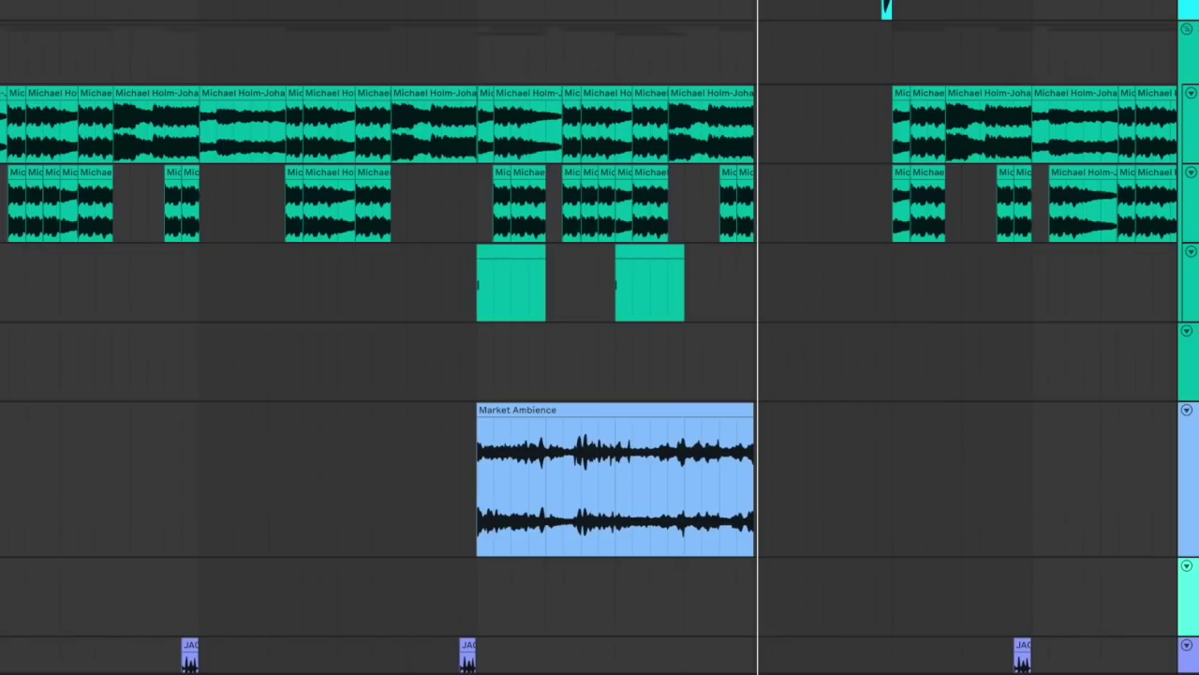
# Play the layers together from bar 13 up to the kb4 clip on track 23
pyautogui.click(478, 29)
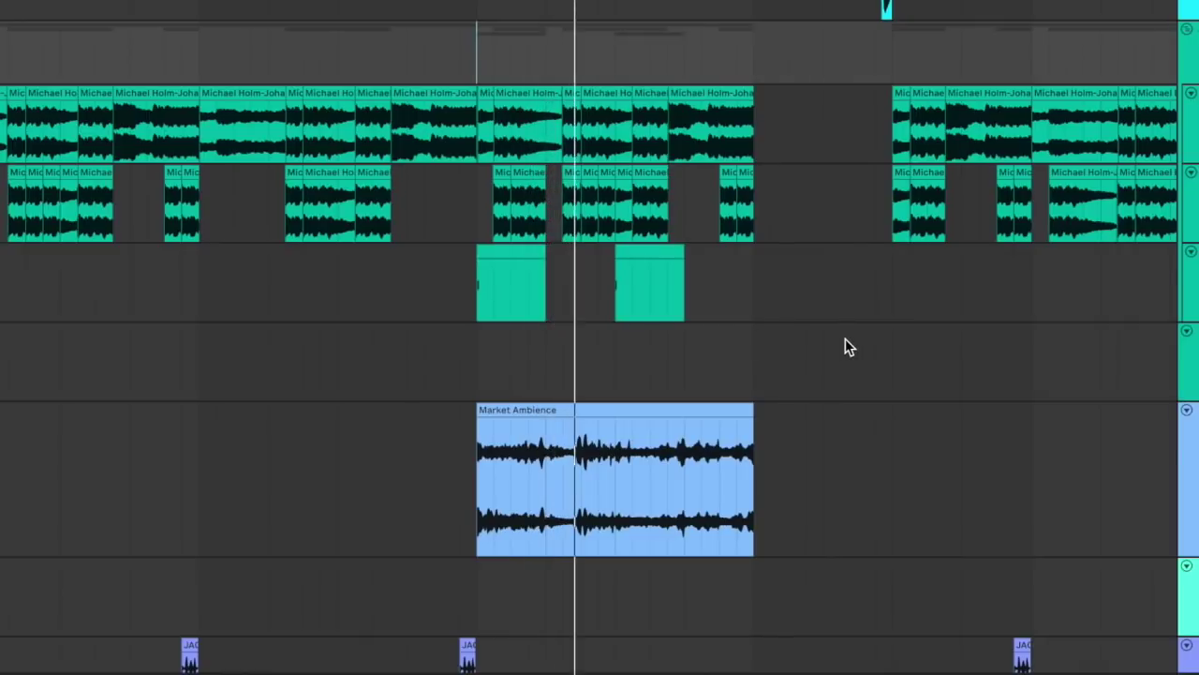
pyautogui.scroll(-3, 845, 347)
pyautogui.hscroll(2, 845, 347)
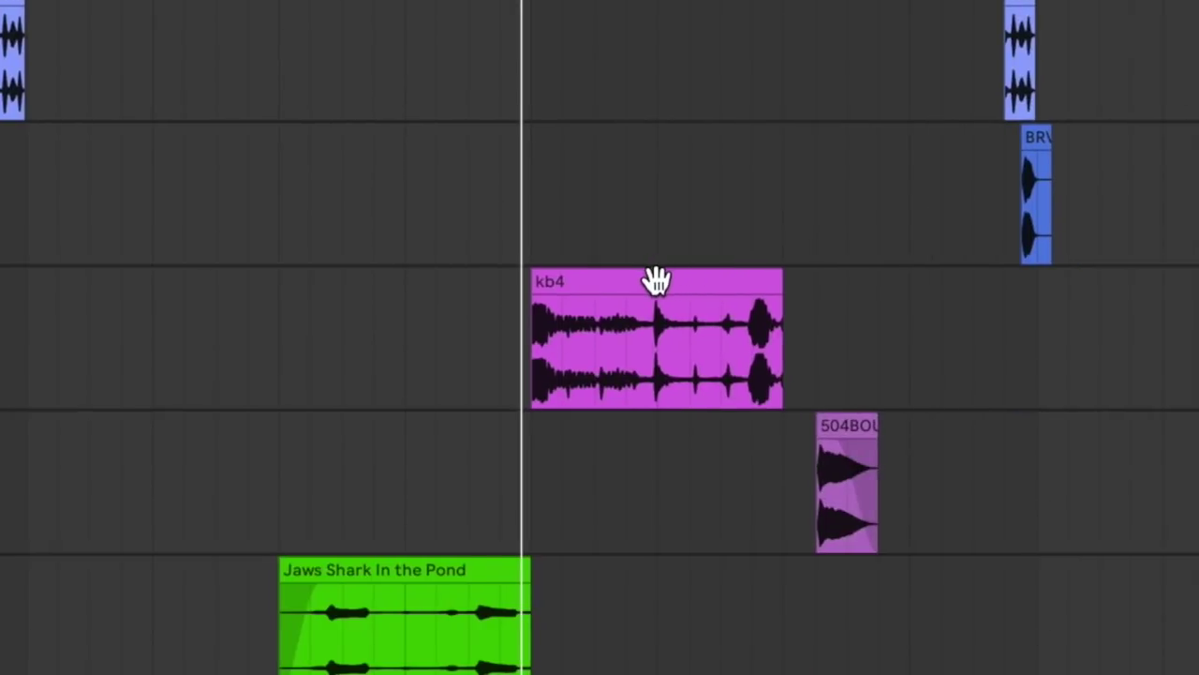
# Transpose the kb4 clip on track 23 to -12 semitones and double its original tempo
pyautogui.click(655, 281)
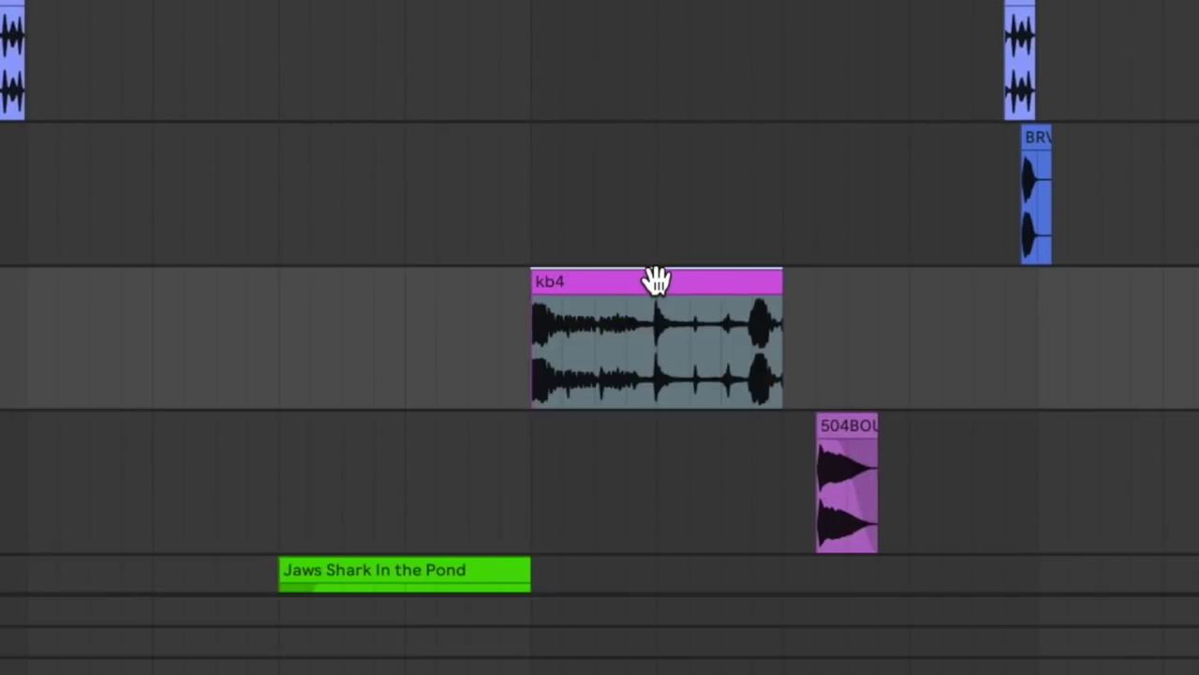
pyautogui.click(752, 284)
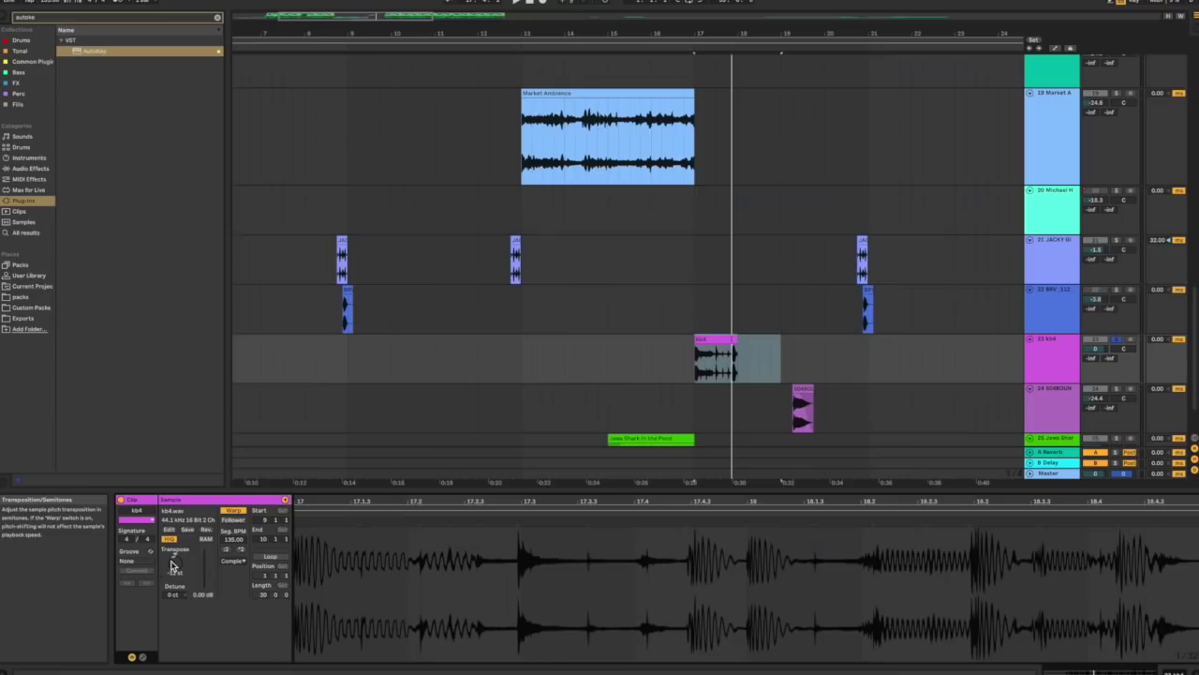
pyautogui.write('-12')
pyautogui.press('Return')
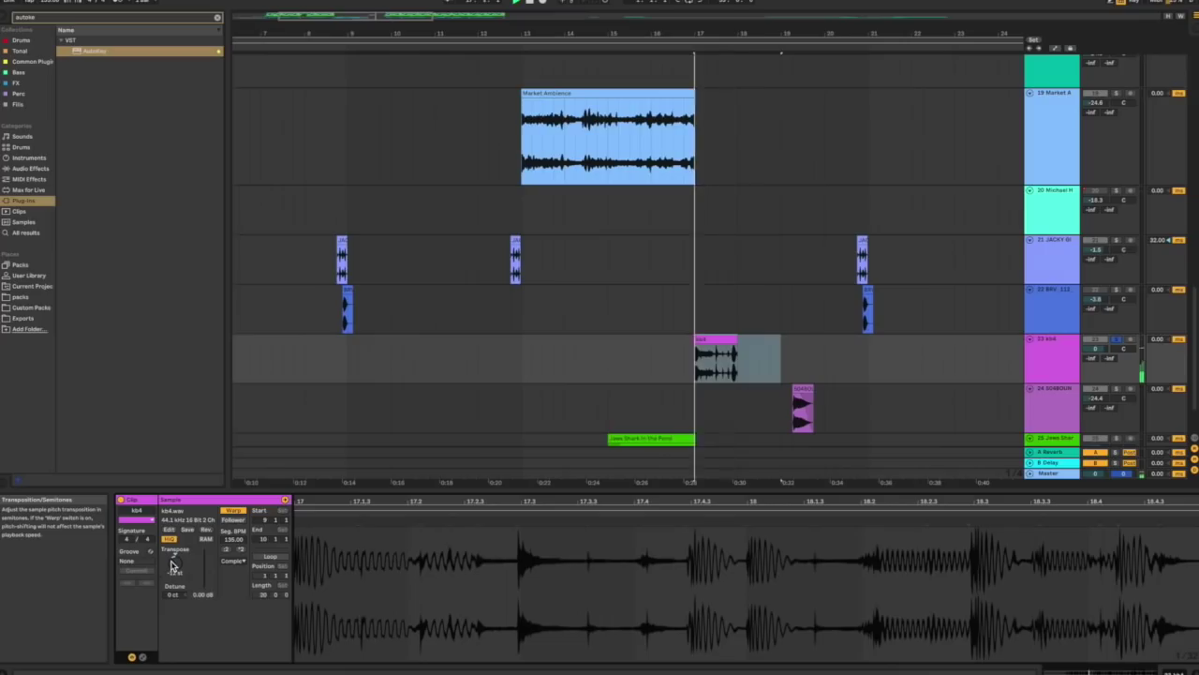
pyautogui.click(241, 549)
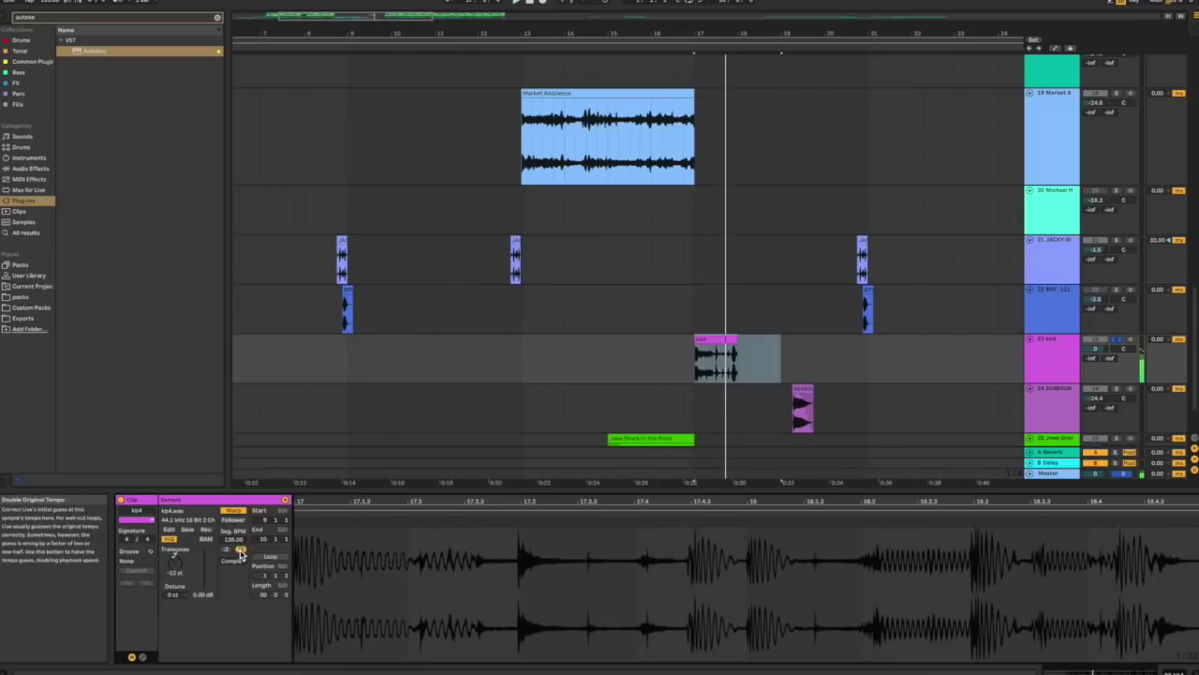
# Play the full arrangement from the start with all tracks in view
pyautogui.click(1064, 350)
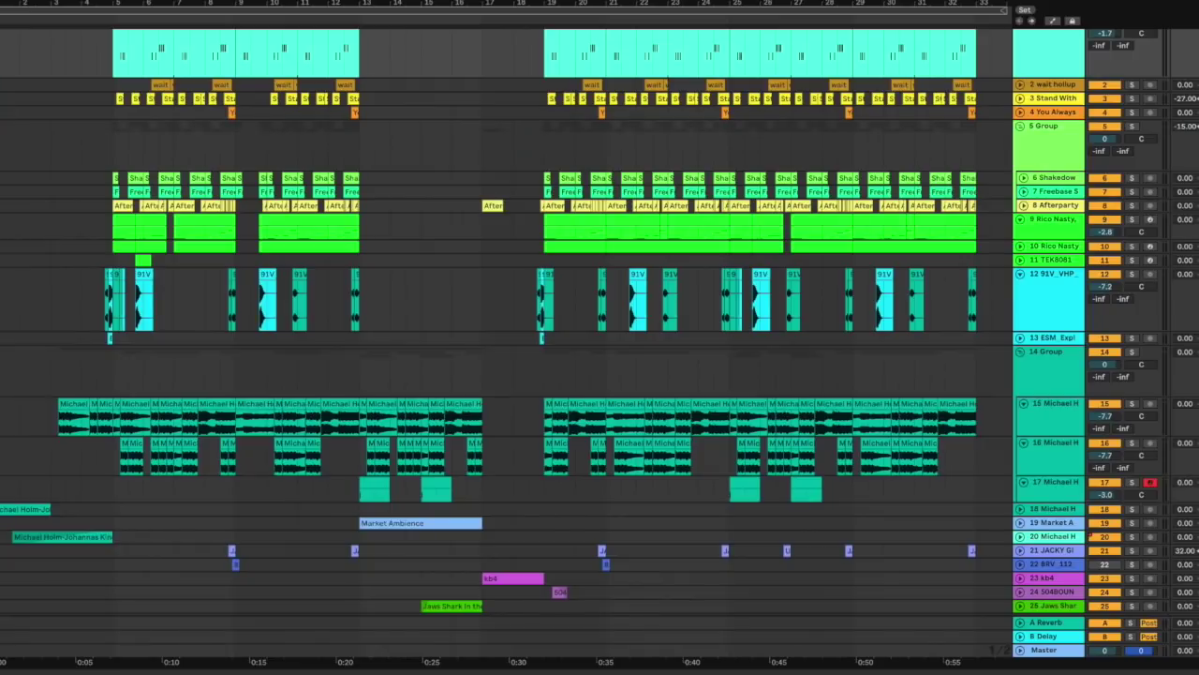
pyautogui.press('super+space')
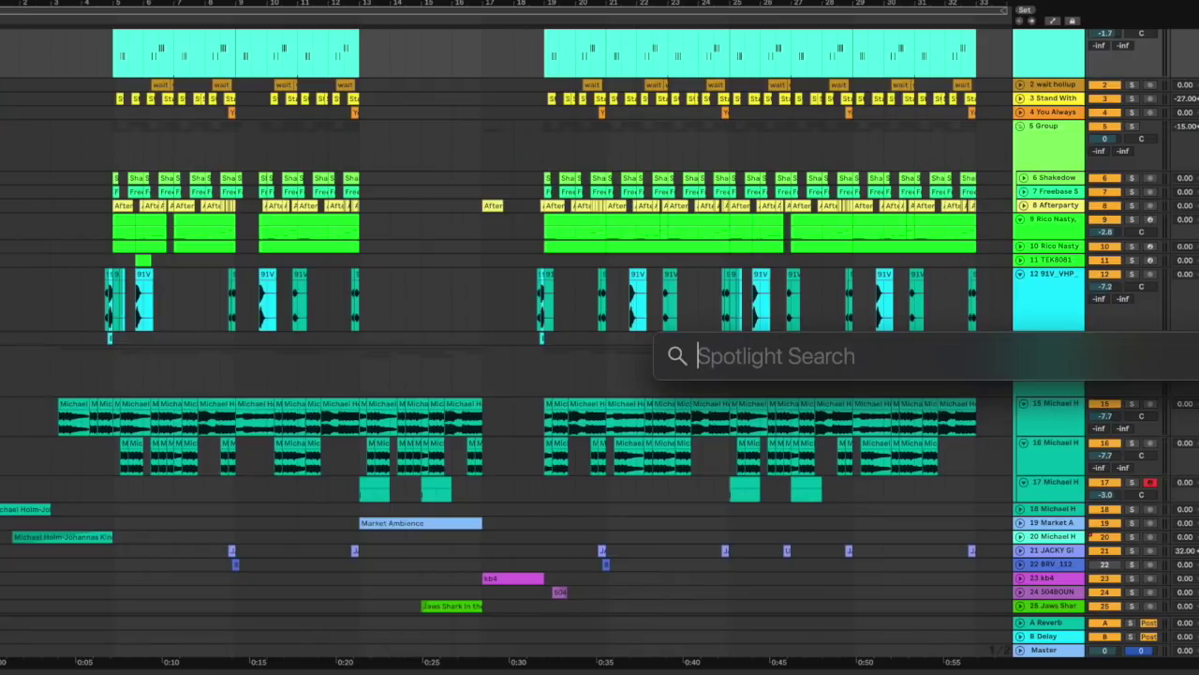
pyautogui.press('Return')
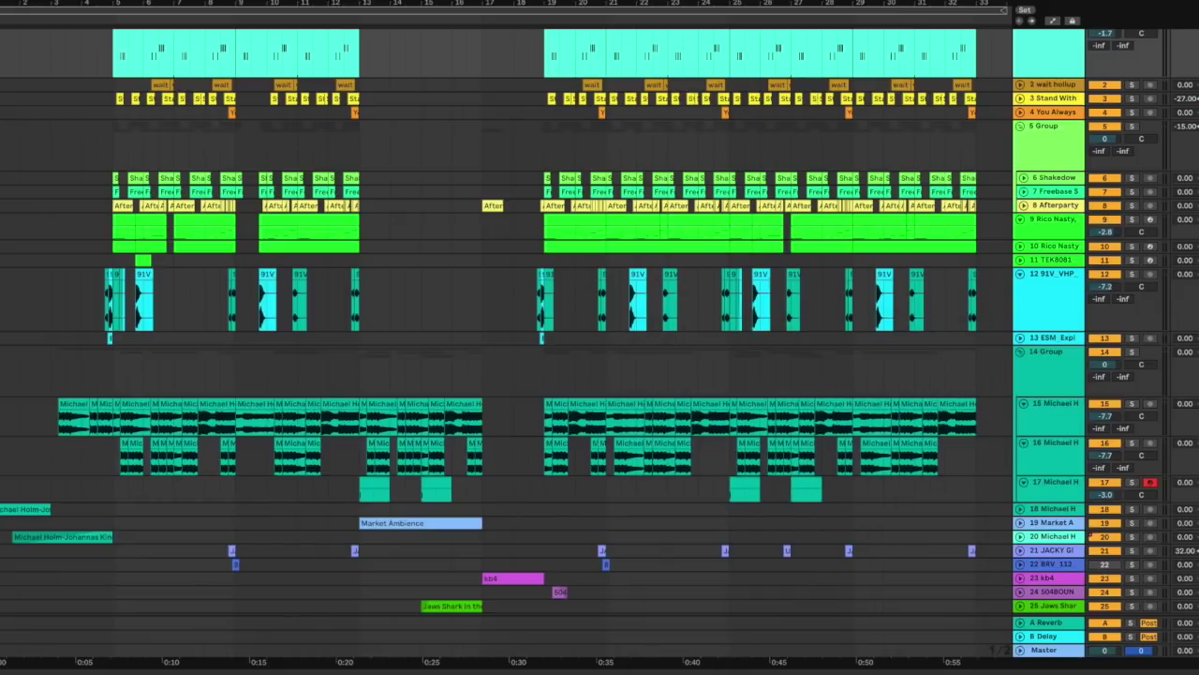
pyautogui.press('space')
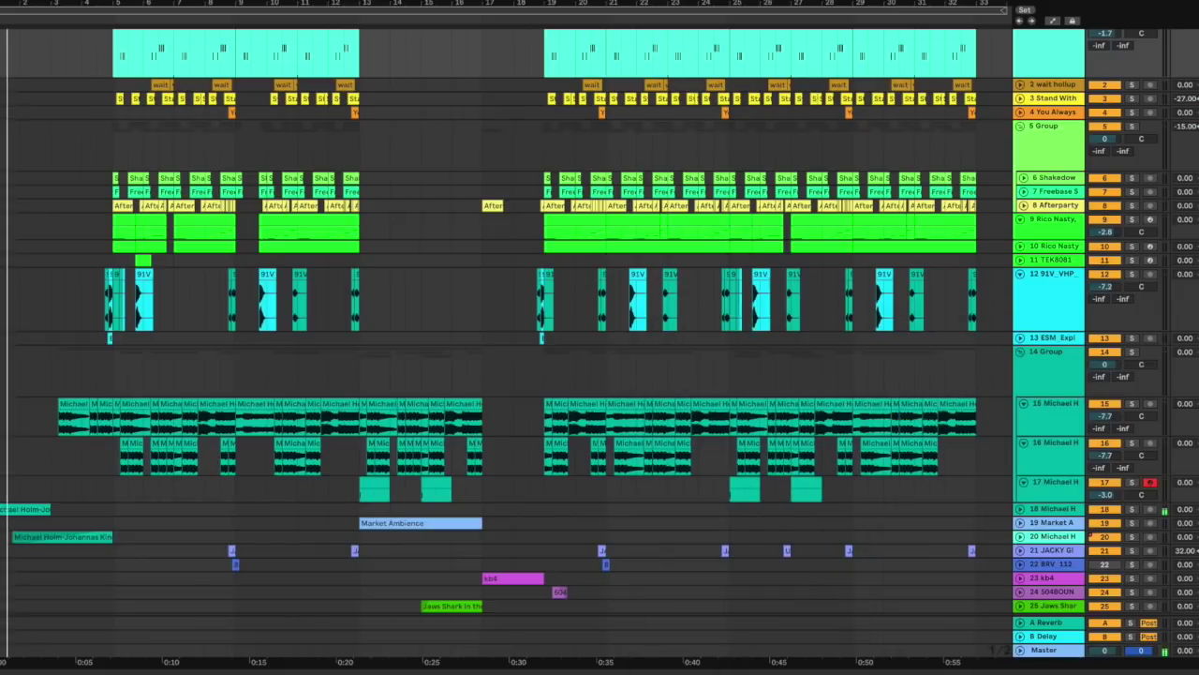